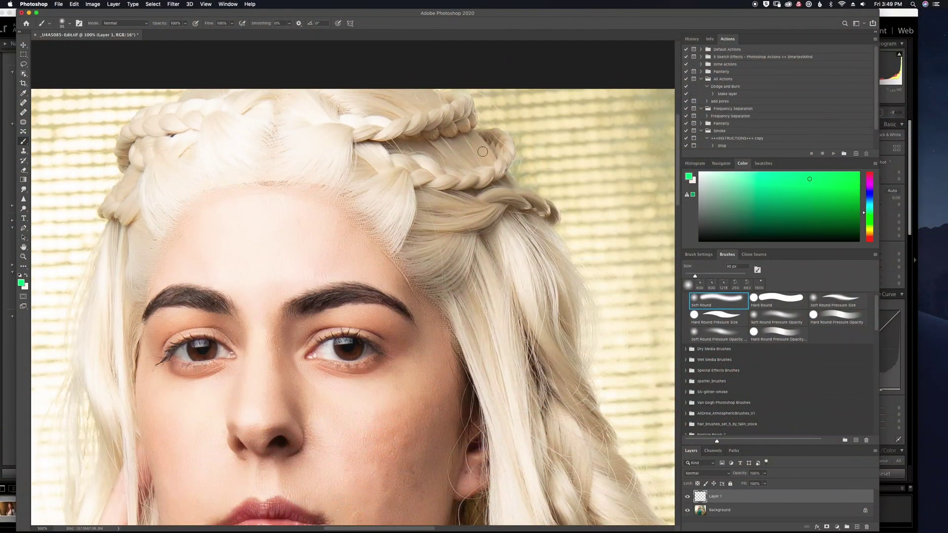
Mark the hairline problem areas and the gap beside the cheek in green, and delete that annotation layer.
{"action": "mouse_move", "coordinate": [327, 210]}
{"action": "left_mouse_down"}
{"action": "mouse_move", "coordinate": [338, 266]}
{"action": "mouse_move", "coordinate": [430, 312]}
{"action": "mouse_move", "coordinate": [271, 186]}
{"action": "left_mouse_up"}
{"action": "mouse_move", "coordinate": [388, 435]}
{"action": "left_mouse_down"}
{"action": "mouse_move", "coordinate": [455, 401]}
{"action": "mouse_move", "coordinate": [433, 435]}
{"action": "left_mouse_up"}
{"action": "mouse_move", "coordinate": [537, 296]}
{"action": "left_mouse_down"}
{"action": "mouse_move", "coordinate": [481, 365]}
{"action": "mouse_move", "coordinate": [516, 378]}
{"action": "left_mouse_up"}
{"action": "mouse_move", "coordinate": [150, 233]}
{"action": "left_mouse_down"}
{"action": "mouse_move", "coordinate": [117, 314]}
{"action": "mouse_move", "coordinate": [127, 370]}
{"action": "mouse_move", "coordinate": [181, 234]}
{"action": "mouse_move", "coordinate": [228, 199]}
{"action": "mouse_move", "coordinate": [238, 164]}
{"action": "mouse_move", "coordinate": [108, 240]}
{"action": "left_mouse_up"}
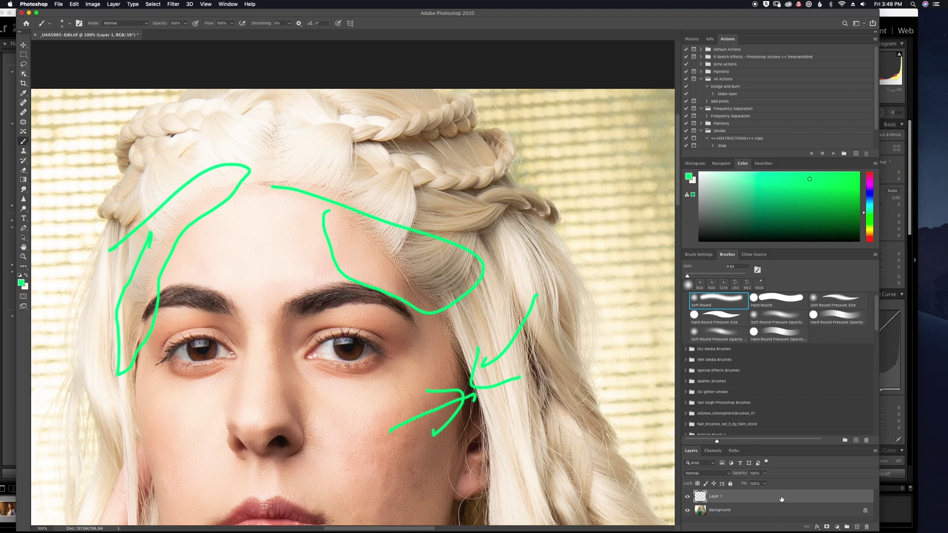
{"action": "key", "text": "Delete"}
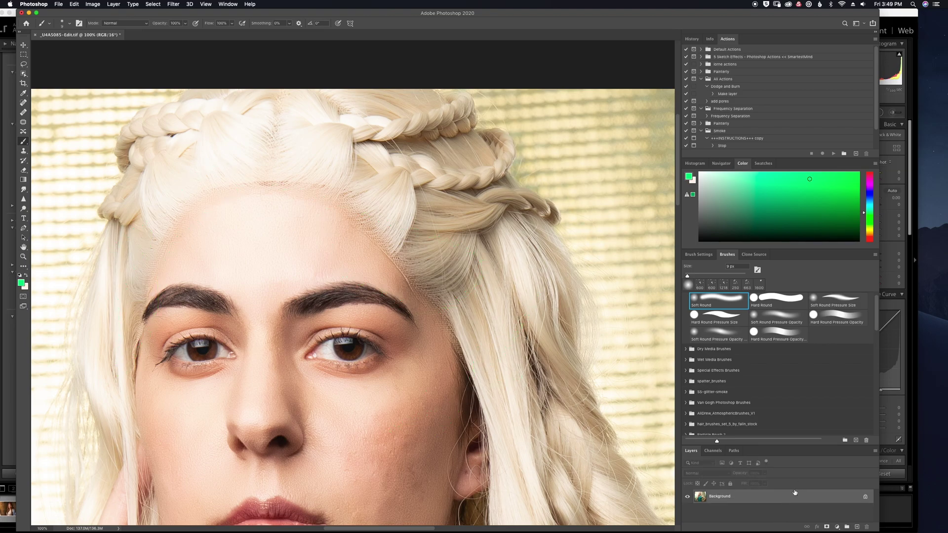
Add a new layer and use the Healing Brush on the visible wig hairline at the left temple.
{"action": "left_click", "coordinate": [857, 527]}
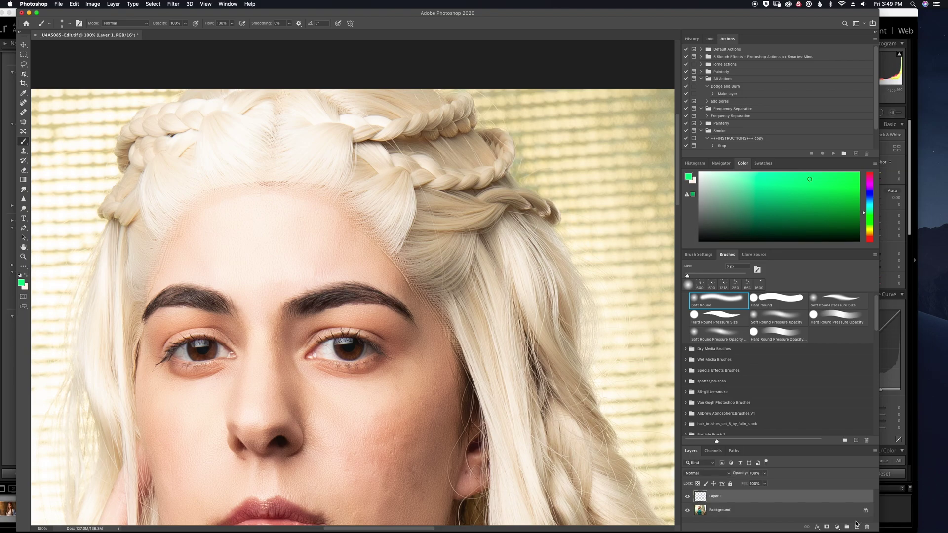
{"action": "key", "text": "j"}
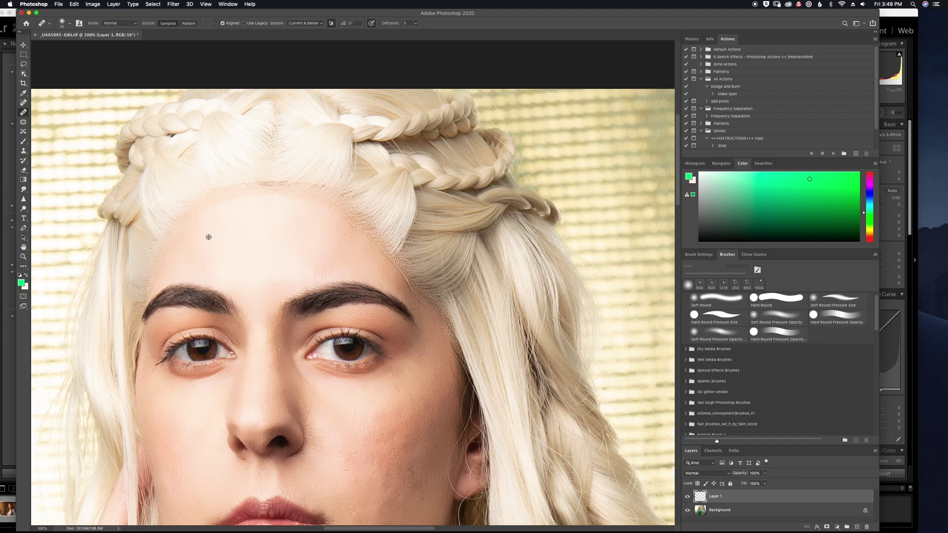
{"action": "left_click", "coordinate": [144, 287]}
{"action": "key", "text": "super+z"}
{"action": "left_click", "coordinate": [186, 246], "text": "alt"}
{"action": "left_click_drag", "start_coordinate": [153, 271], "coordinate": [159, 273]}
{"action": "left_click", "coordinate": [150, 289]}
Heal the wig hairline along the top of the forehead.
{"action": "left_click", "coordinate": [271, 230], "text": "alt"}
{"action": "mouse_move", "coordinate": [281, 198]}
{"action": "left_mouse_down"}
{"action": "mouse_move", "coordinate": [247, 185]}
{"action": "mouse_move", "coordinate": [194, 207]}
{"action": "left_mouse_up"}
{"action": "left_click", "coordinate": [242, 202], "text": "alt"}
{"action": "left_click", "coordinate": [265, 216], "text": "alt"}
{"action": "left_click_drag", "start_coordinate": [307, 192], "coordinate": [279, 194]}
{"action": "left_click", "coordinate": [313, 247], "text": "alt"}
Heal the wig hairline down the right temple, redoing the strokes near the end of the eyebrow.
{"action": "mouse_move", "coordinate": [360, 232]}
{"action": "left_mouse_down"}
{"action": "mouse_move", "coordinate": [329, 201]}
{"action": "mouse_move", "coordinate": [338, 204]}
{"action": "left_mouse_up"}
{"action": "left_click_drag", "start_coordinate": [371, 236], "coordinate": [409, 289]}
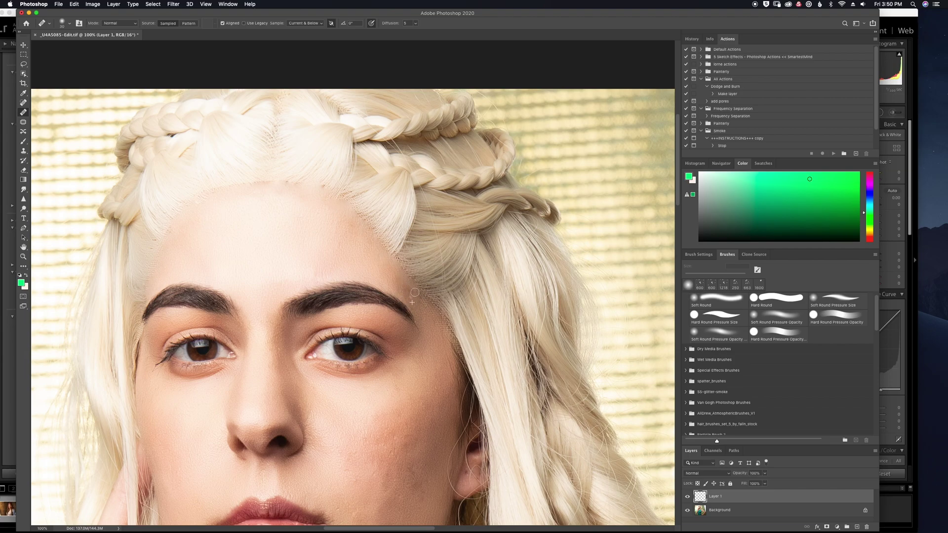
{"action": "key", "text": "super+z"}
{"action": "left_click_drag", "start_coordinate": [444, 331], "coordinate": [445, 325]}
{"action": "left_click_drag", "start_coordinate": [410, 292], "coordinate": [414, 296]}
Clone Stamp along the edge between hair and skin beside the left eye and cheek.
{"action": "key", "text": "s"}
{"action": "left_click_drag", "start_coordinate": [144, 330], "coordinate": [140, 388]}
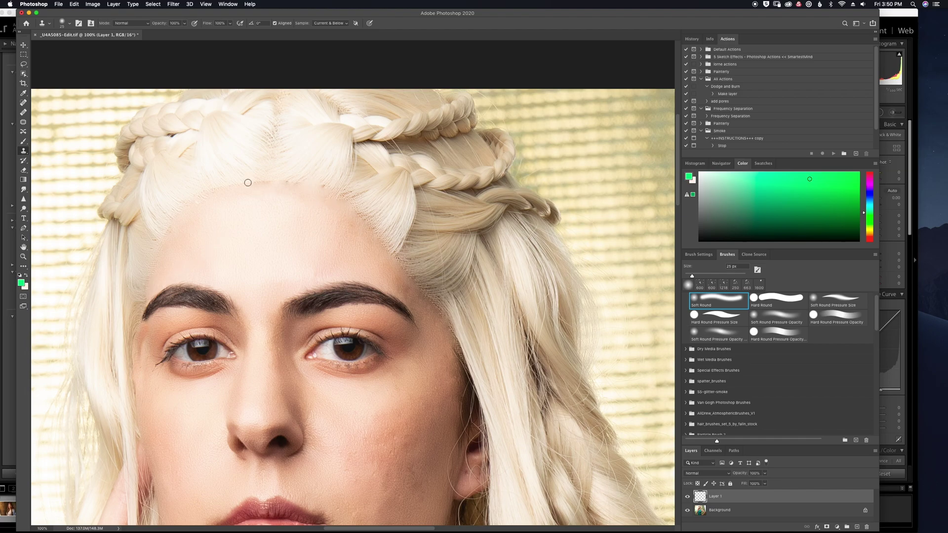
{"action": "left_click", "coordinate": [145, 355], "text": "alt"}
{"action": "left_click_drag", "start_coordinate": [143, 349], "coordinate": [133, 352]}
{"action": "key", "text": "j"}
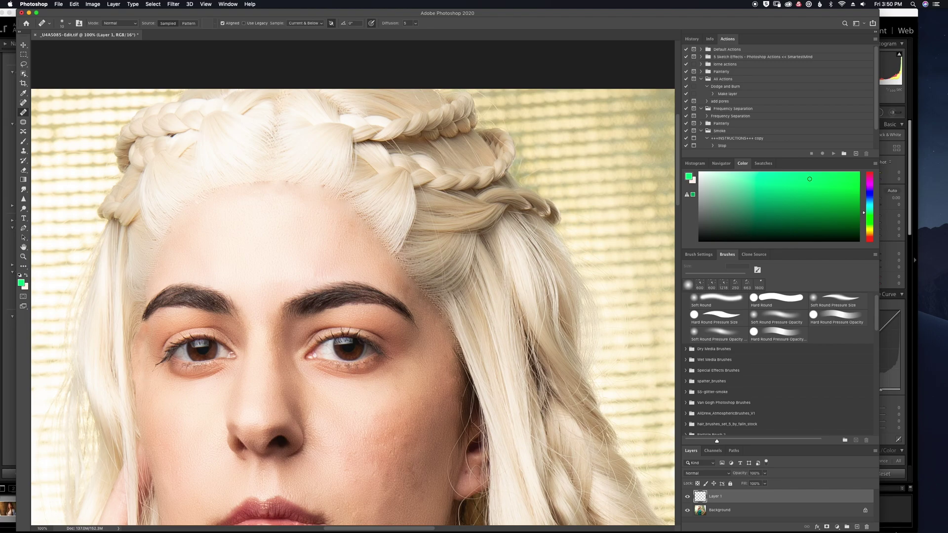
Toggle Layer 1's visibility to compare the hairline before and after retouching.
{"action": "left_click", "coordinate": [688, 497]}
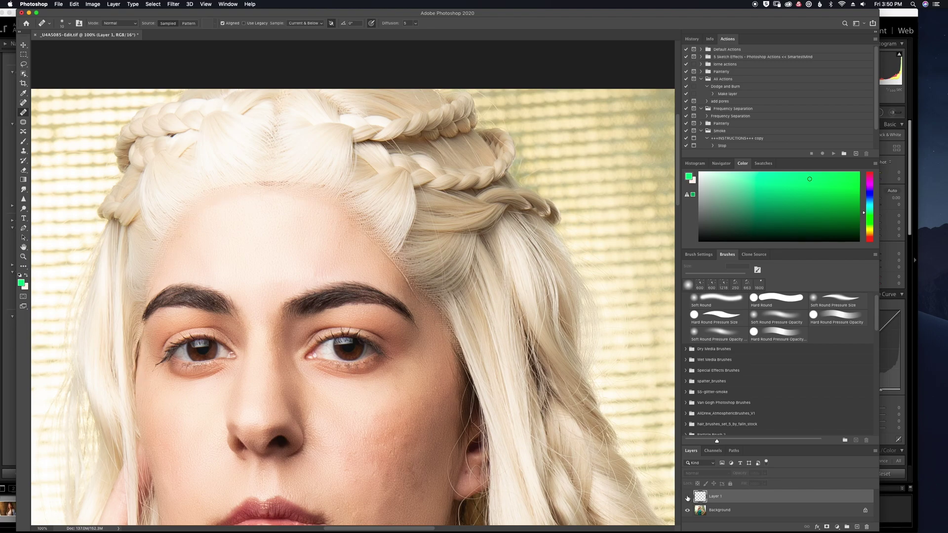
{"action": "left_click", "coordinate": [687, 498]}
{"action": "left_click", "coordinate": [688, 497]}
{"action": "left_click", "coordinate": [688, 498]}
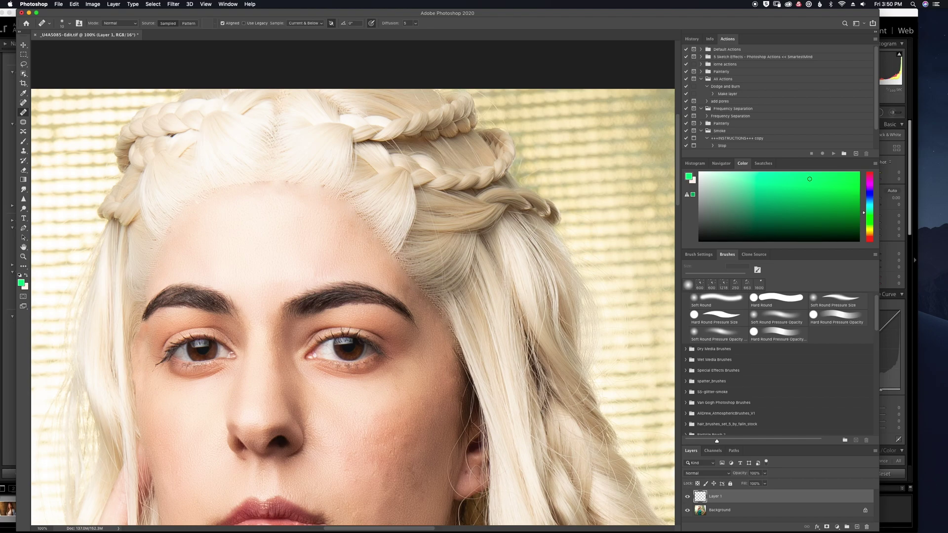
Clone Stamp hair over the remaining wig edge at the left temple on Layer 1 and compare it with the original.
{"action": "key", "text": "s"}
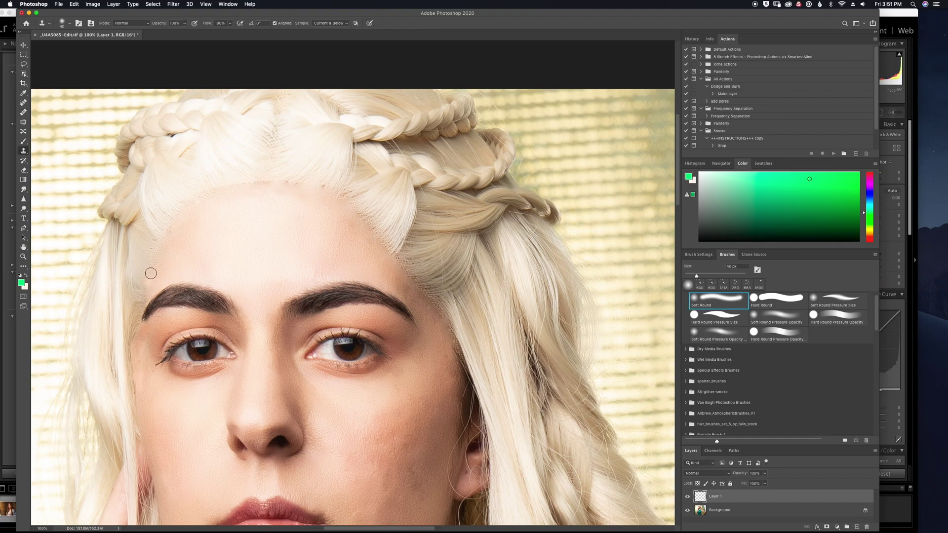
{"action": "left_click", "coordinate": [135, 246], "text": "alt"}
{"action": "left_click", "coordinate": [144, 260]}
{"action": "left_click", "coordinate": [687, 496]}
{"action": "left_click", "coordinate": [687, 496]}
{"action": "key", "text": "j"}
Lasso the hair beside the right cheek on the Background, copy it to a new layer, and place that layer above Layer 1.
{"action": "left_click", "coordinate": [739, 516]}
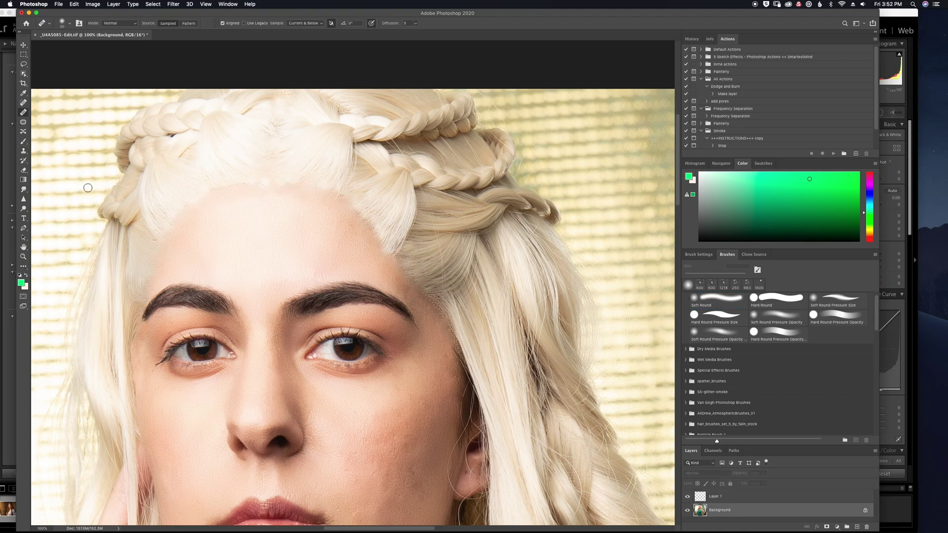
{"action": "key", "text": "l"}
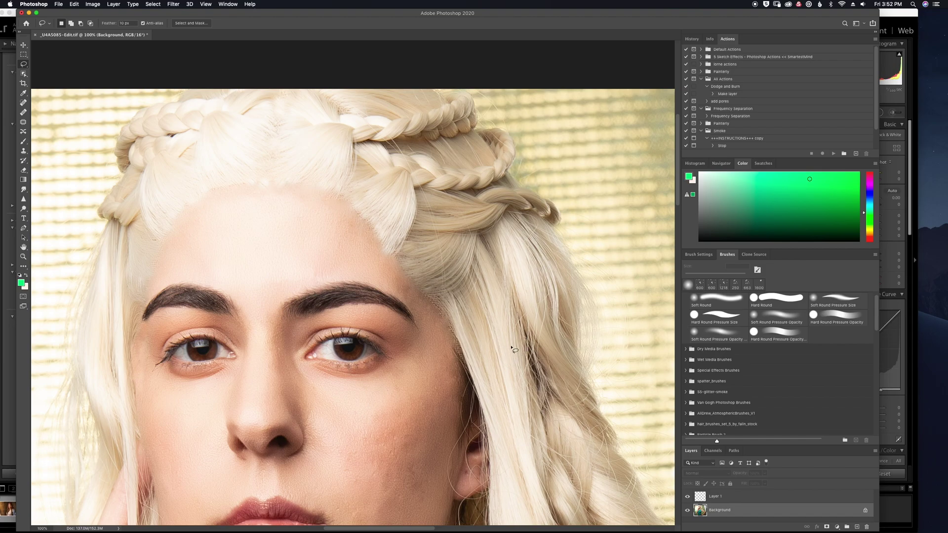
{"action": "mouse_move", "coordinate": [511, 338]}
{"action": "left_mouse_down"}
{"action": "mouse_move", "coordinate": [477, 286]}
{"action": "mouse_move", "coordinate": [448, 289]}
{"action": "left_mouse_up"}
{"action": "mouse_move", "coordinate": [454, 328]}
{"action": "left_mouse_down"}
{"action": "mouse_move", "coordinate": [500, 473]}
{"action": "mouse_move", "coordinate": [528, 474]}
{"action": "mouse_move", "coordinate": [541, 447]}
{"action": "mouse_move", "coordinate": [540, 368]}
{"action": "mouse_move", "coordinate": [530, 330]}
{"action": "mouse_move", "coordinate": [469, 282]}
{"action": "left_mouse_up"}
{"action": "key", "text": "alt"}
{"action": "left_click_drag", "start_coordinate": [534, 321], "coordinate": [517, 326]}
{"action": "mouse_move", "coordinate": [550, 392]}
{"action": "left_mouse_down"}
{"action": "mouse_move", "coordinate": [539, 312]}
{"action": "mouse_move", "coordinate": [516, 308]}
{"action": "left_mouse_up"}
{"action": "key", "text": "super+j"}
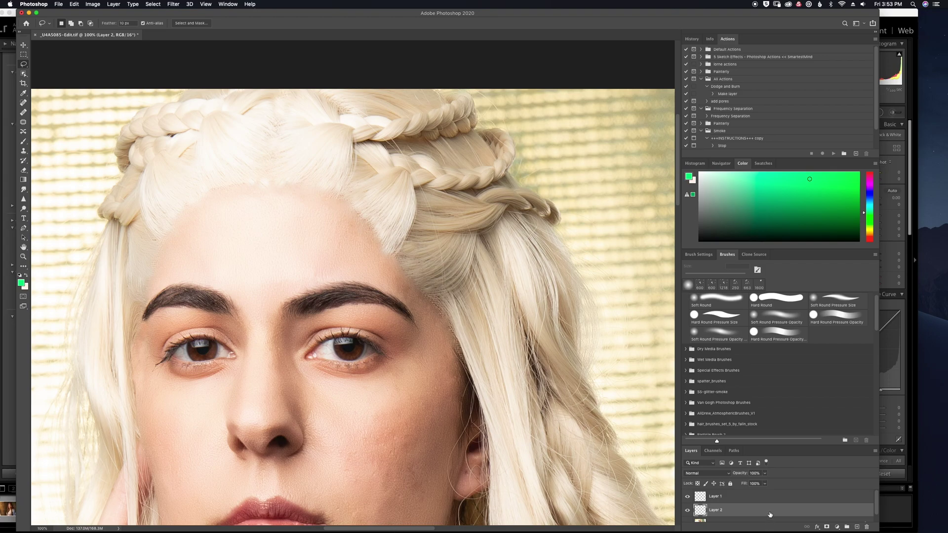
{"action": "left_click_drag", "start_coordinate": [770, 514], "coordinate": [768, 491]}
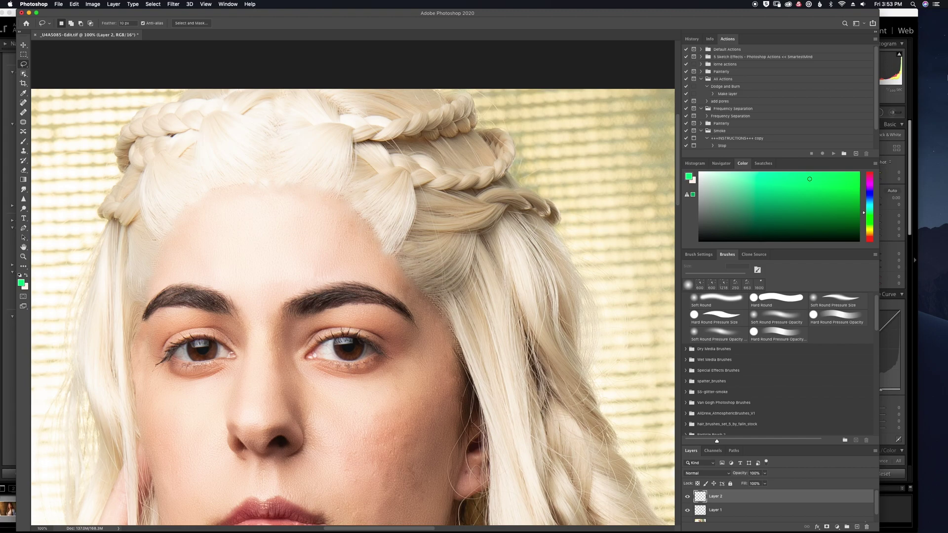
Rotate the copied hair about 11° clockwise with Free Transform and position it over the gap beside the right cheek.
{"action": "key", "text": "ctrl+t"}
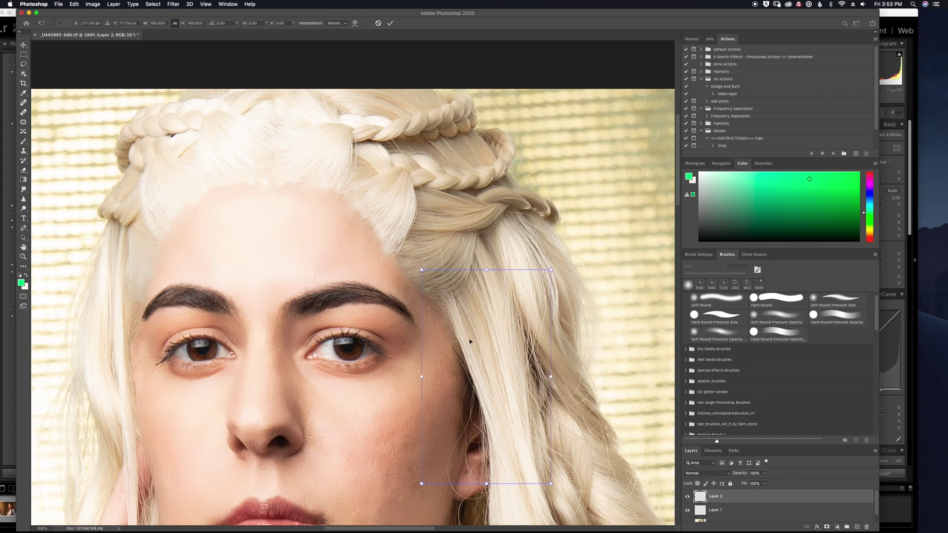
{"action": "left_click_drag", "start_coordinate": [513, 361], "coordinate": [507, 368]}
{"action": "left_click_drag", "start_coordinate": [562, 508], "coordinate": [537, 521]}
{"action": "left_click_drag", "start_coordinate": [522, 380], "coordinate": [517, 388]}
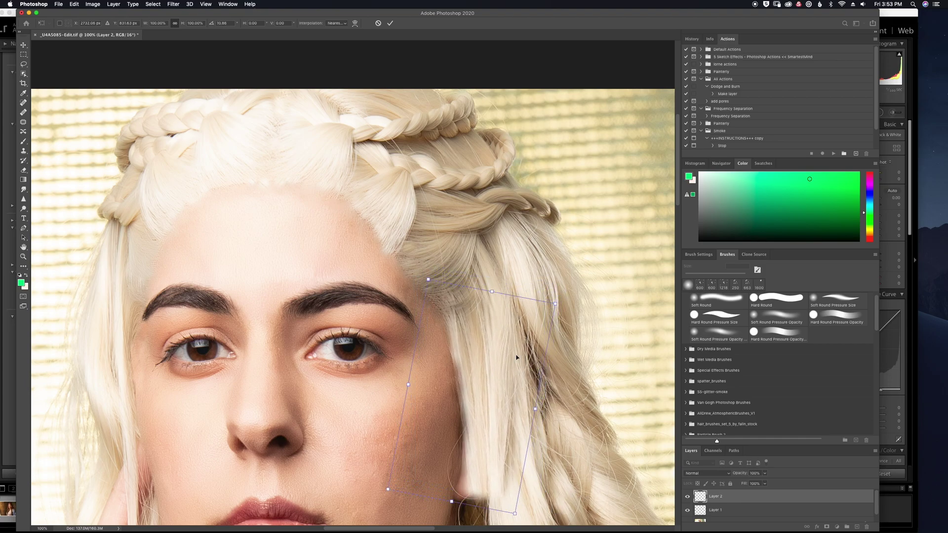
{"action": "left_click_drag", "start_coordinate": [488, 346], "coordinate": [477, 333]}
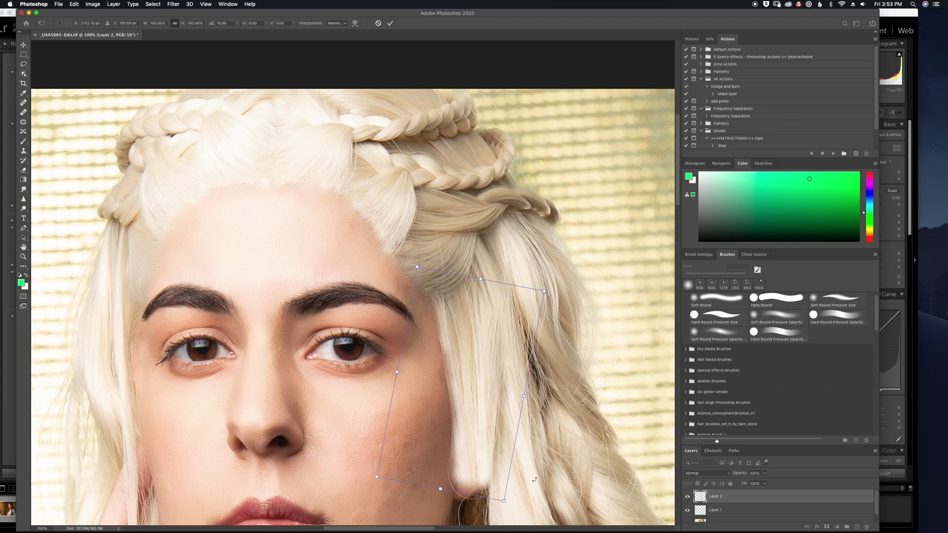
Warp the copied hair slightly to fit along the right side of the face and apply the transform.
{"action": "right_click", "coordinate": [467, 359]}
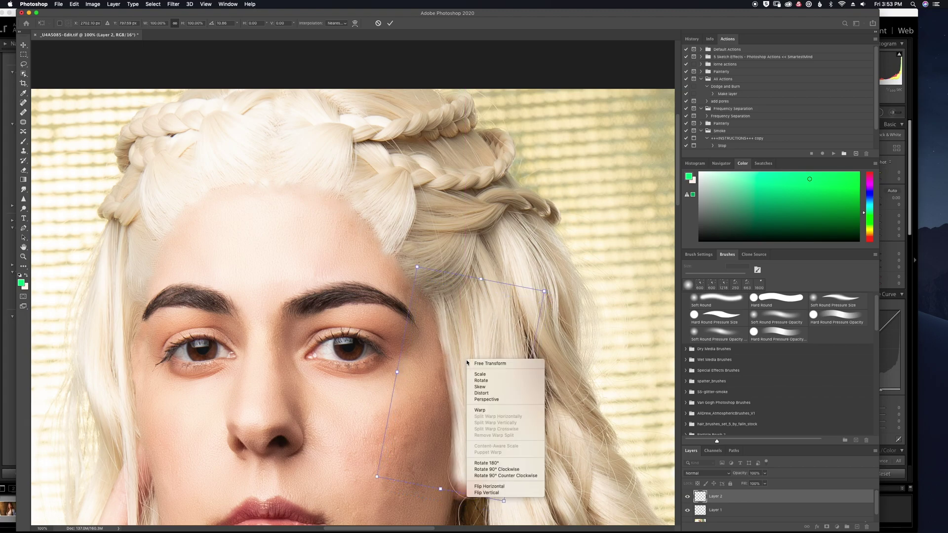
{"action": "left_click", "coordinate": [489, 412]}
{"action": "left_click_drag", "start_coordinate": [465, 383], "coordinate": [473, 369]}
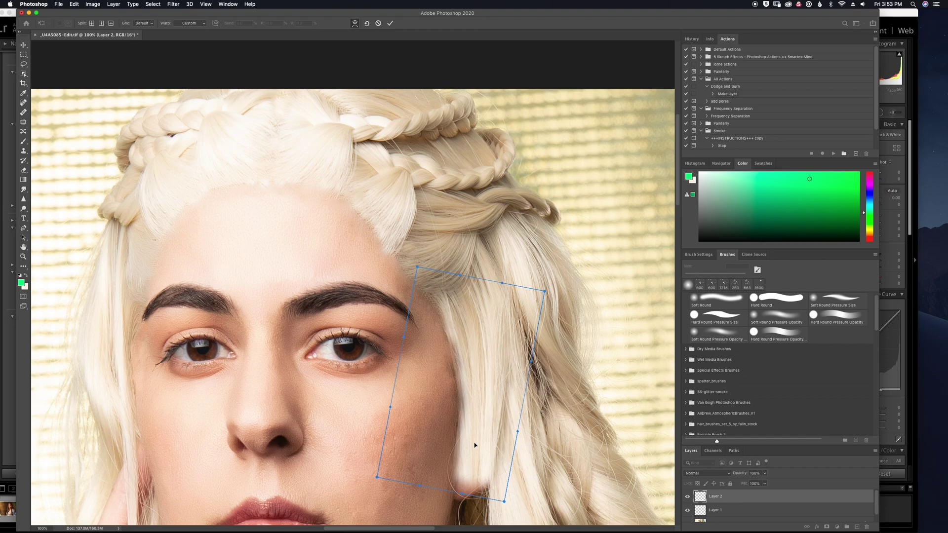
{"action": "key", "text": "Return"}
{"action": "key", "text": "l"}
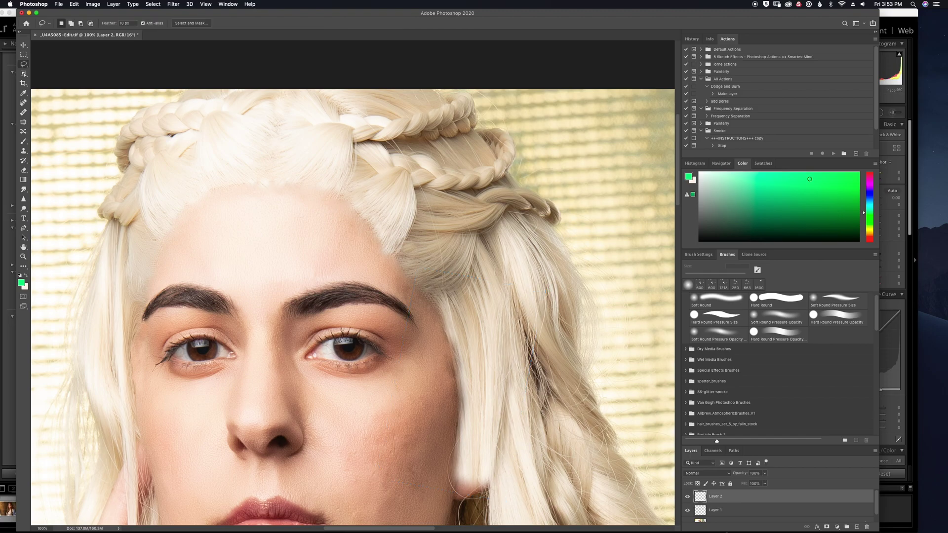
Preview blend modes on Layer 2, keep Normal, and toggle the layer's visibility to compare the hair patch.
{"action": "left_click", "coordinate": [706, 472]}
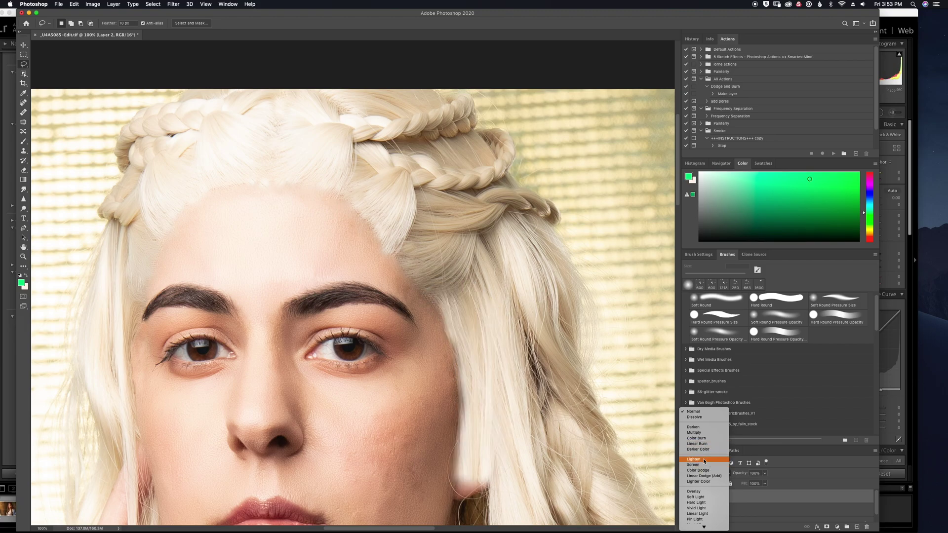
{"action": "left_click", "coordinate": [702, 412]}
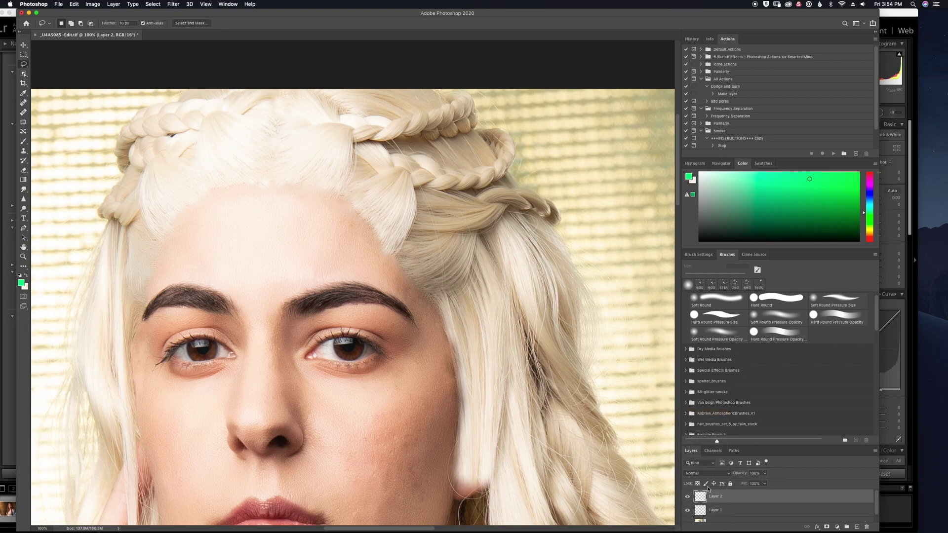
{"action": "left_click", "coordinate": [688, 497]}
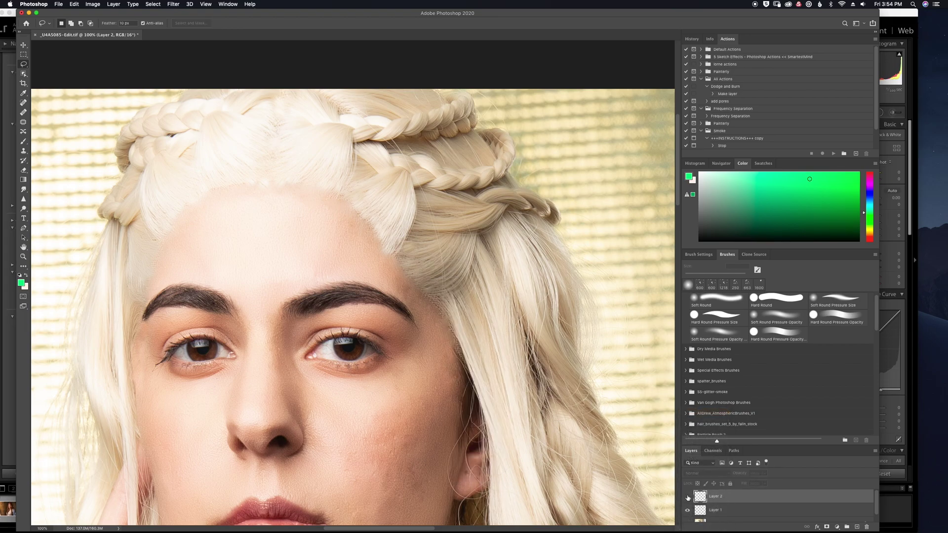
{"action": "left_click", "coordinate": [687, 497]}
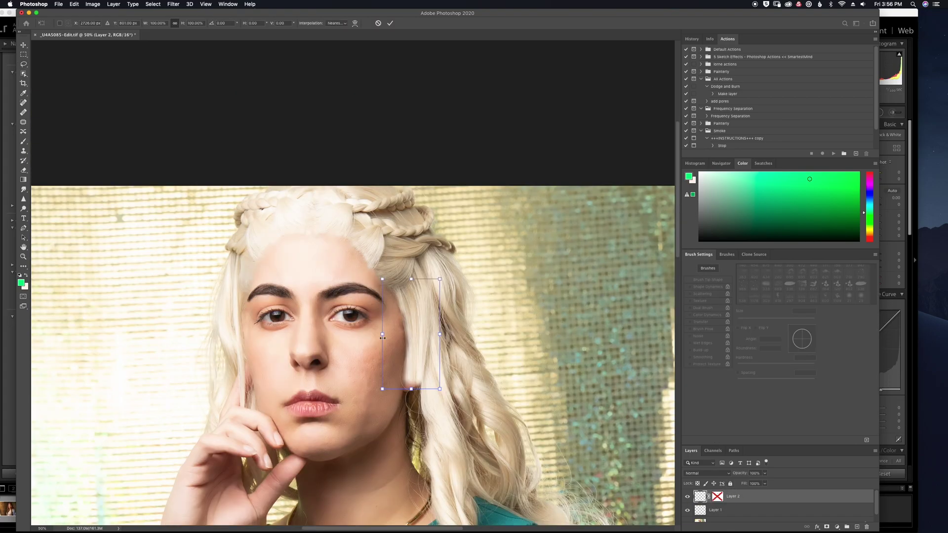
Warp Layer 2's hair patch so its lower end sweeps outward past the ear and its middle hugs the cheek.
{"action": "right_click", "coordinate": [419, 366]}
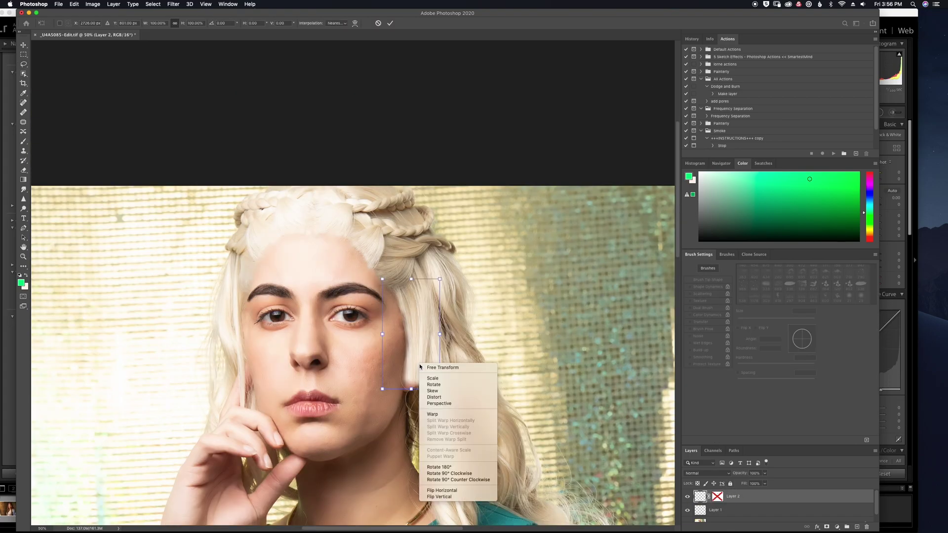
{"action": "left_click", "coordinate": [433, 414]}
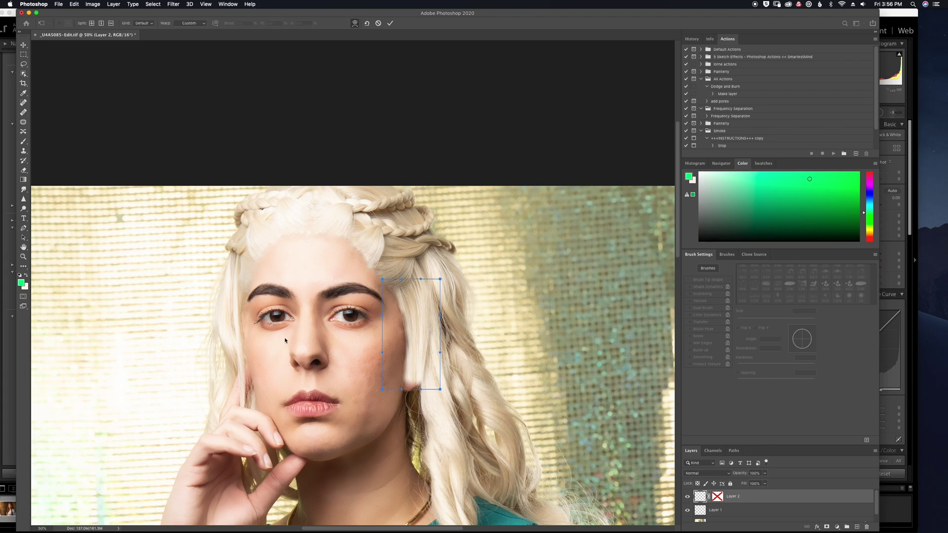
{"action": "left_click_drag", "start_coordinate": [407, 376], "coordinate": [444, 377]}
{"action": "left_click_drag", "start_coordinate": [431, 311], "coordinate": [402, 328]}
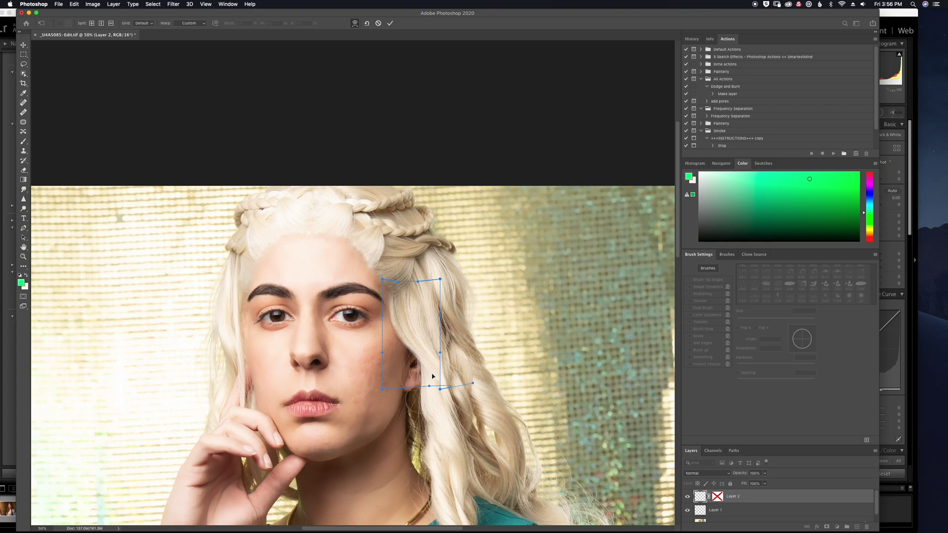
{"action": "key", "text": "Return"}
Apply the disabled layer mask on Layer 2.
{"action": "key", "text": "b"}
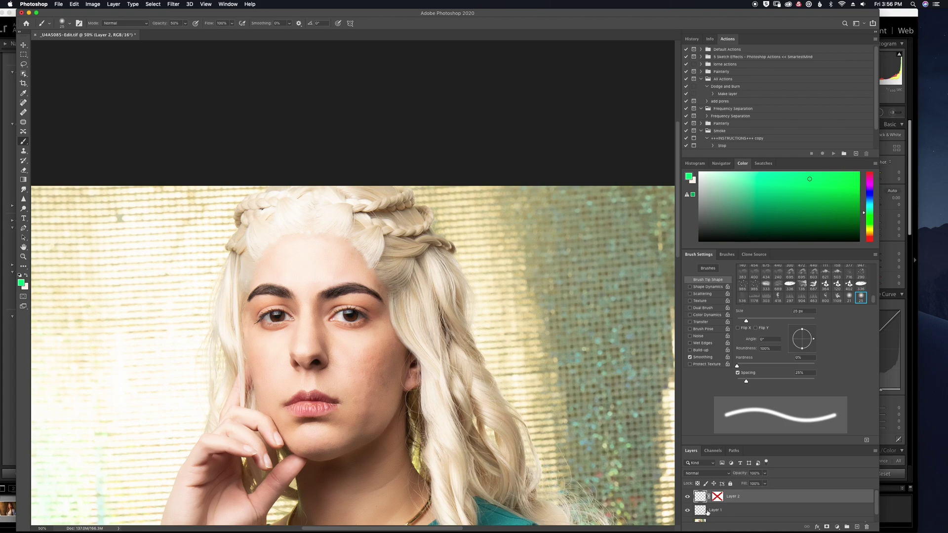
{"action": "right_click", "coordinate": [717, 496]}
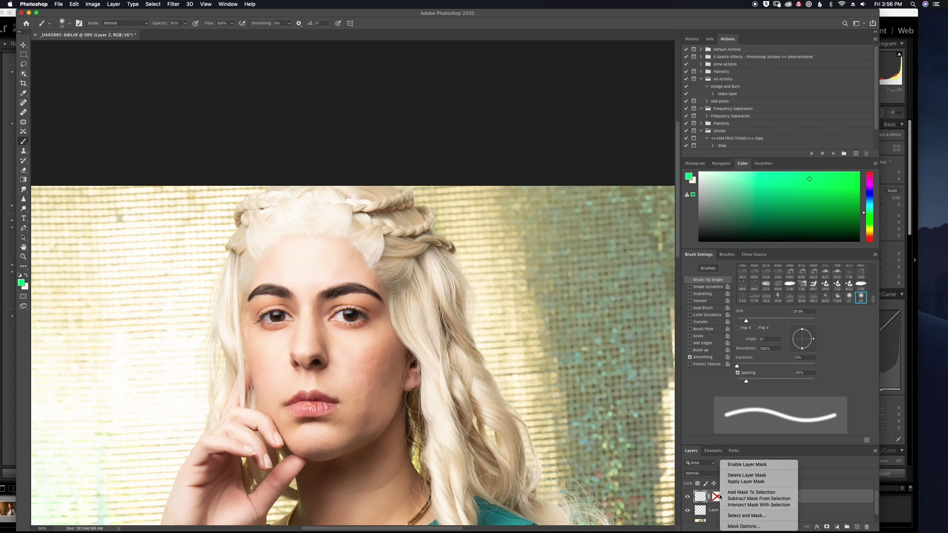
{"action": "left_click", "coordinate": [740, 481]}
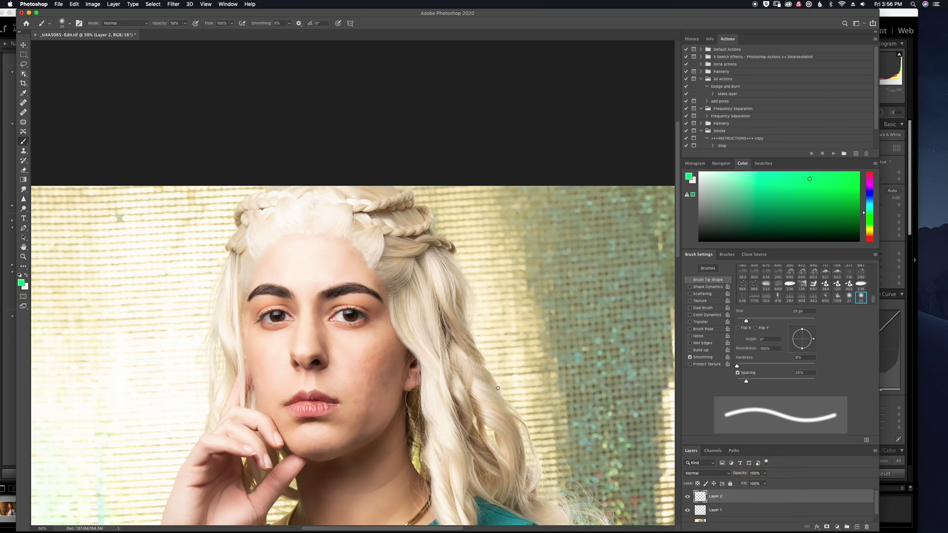
Add a new layer above Layer 2 and set the Healing Brush mode to Lighten for the right cheek.
{"action": "key", "text": "super+equal"}
{"action": "key", "text": "super+equal"}
{"action": "key", "text": "super+equal"}
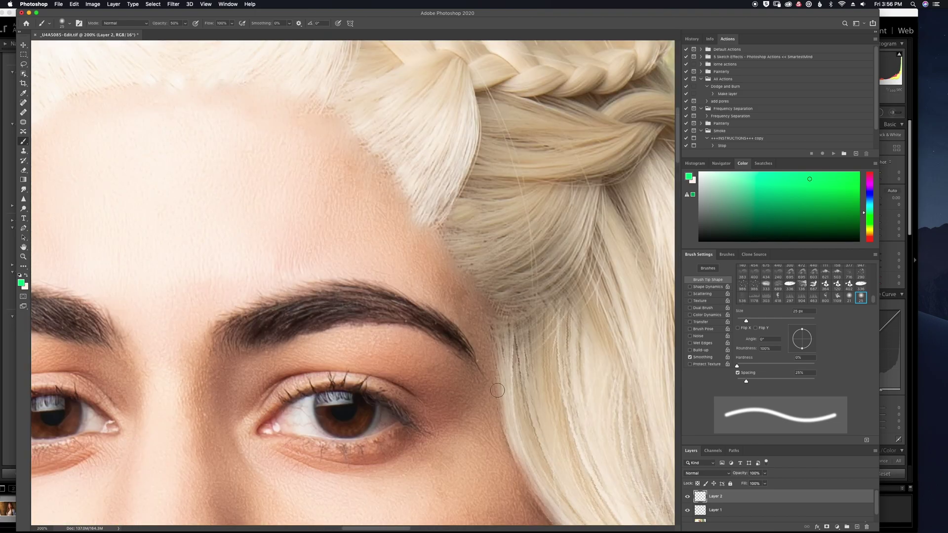
{"action": "mouse_move", "coordinate": [435, 476]}
{"action": "left_mouse_down"}
{"action": "mouse_move", "coordinate": [45, 296]}
{"action": "mouse_move", "coordinate": [239, 183]}
{"action": "mouse_move", "coordinate": [389, 209]}
{"action": "mouse_move", "coordinate": [377, 239]}
{"action": "mouse_move", "coordinate": [381, 231]}
{"action": "left_mouse_up"}
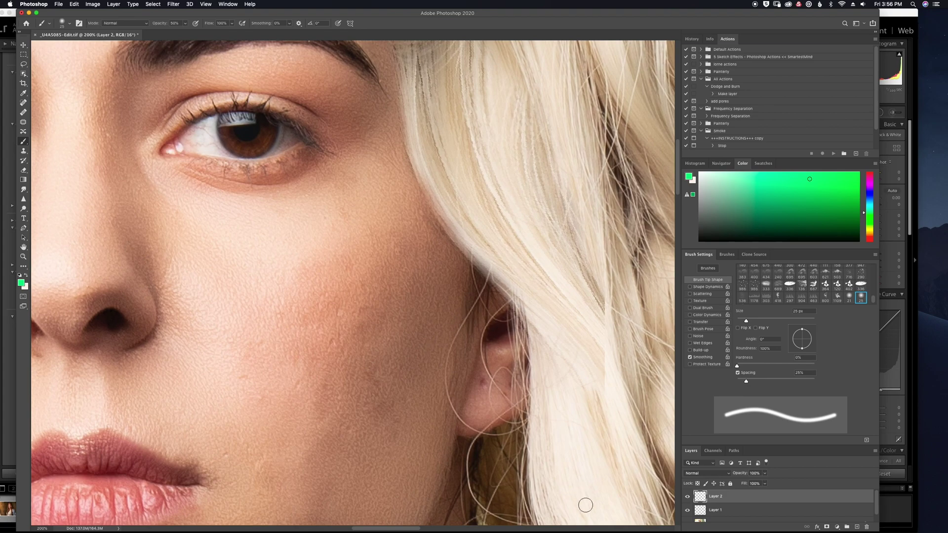
{"action": "left_click", "coordinate": [857, 527]}
{"action": "key", "text": "j"}
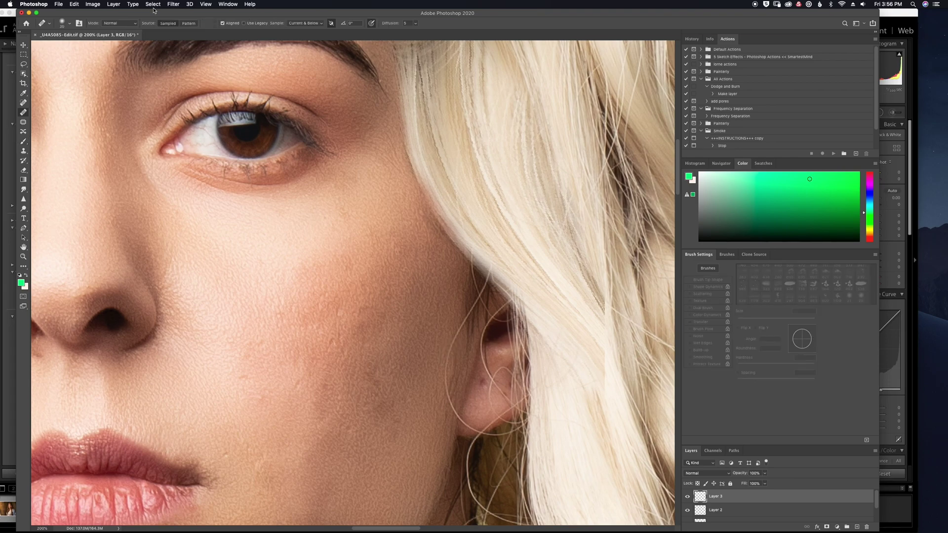
{"action": "left_click", "coordinate": [110, 24]}
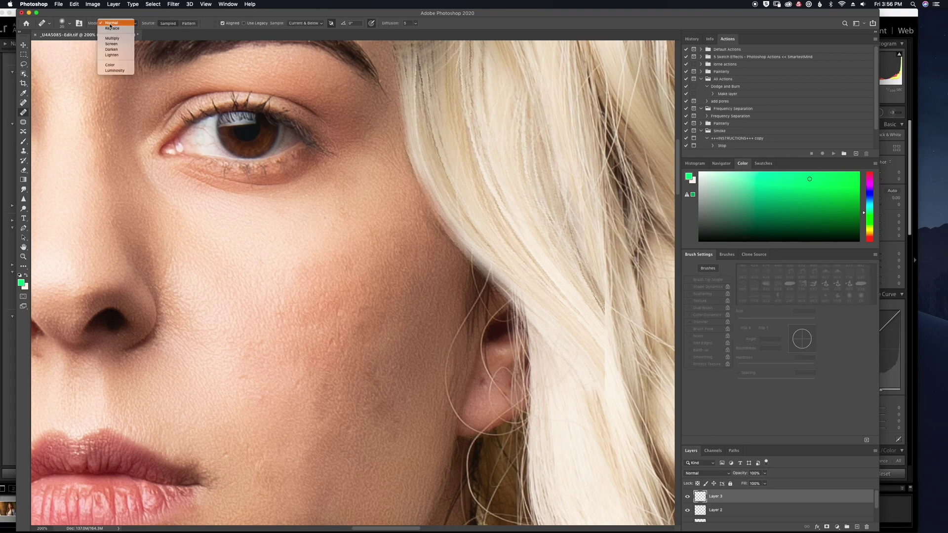
{"action": "left_click", "coordinate": [112, 54]}
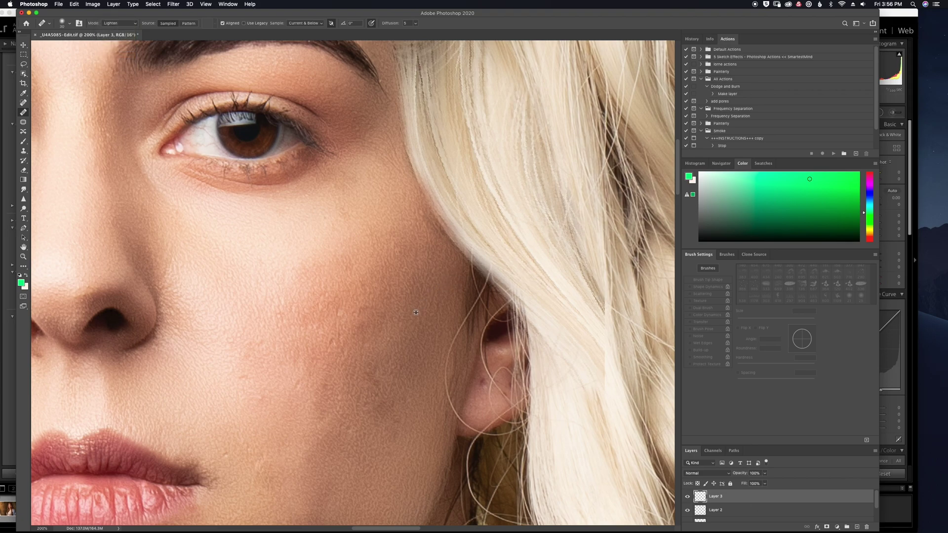
Heal the stray hair loops crossing the cheek in front of the ear on Layer 3.
{"action": "mouse_move", "coordinate": [465, 306]}
{"action": "left_mouse_down"}
{"action": "mouse_move", "coordinate": [462, 314]}
{"action": "mouse_move", "coordinate": [473, 298]}
{"action": "mouse_move", "coordinate": [463, 288]}
{"action": "mouse_move", "coordinate": [469, 278]}
{"action": "left_mouse_up"}
{"action": "mouse_move", "coordinate": [471, 315]}
{"action": "left_mouse_down"}
{"action": "mouse_move", "coordinate": [488, 299]}
{"action": "mouse_move", "coordinate": [484, 321]}
{"action": "mouse_move", "coordinate": [464, 336]}
{"action": "mouse_move", "coordinate": [480, 303]}
{"action": "mouse_move", "coordinate": [465, 275]}
{"action": "mouse_move", "coordinate": [487, 291]}
{"action": "mouse_move", "coordinate": [459, 277]}
{"action": "mouse_move", "coordinate": [475, 274]}
{"action": "mouse_move", "coordinate": [491, 301]}
{"action": "mouse_move", "coordinate": [454, 303]}
{"action": "mouse_move", "coordinate": [471, 318]}
{"action": "left_mouse_up"}
{"action": "left_click", "coordinate": [450, 286], "text": "alt"}
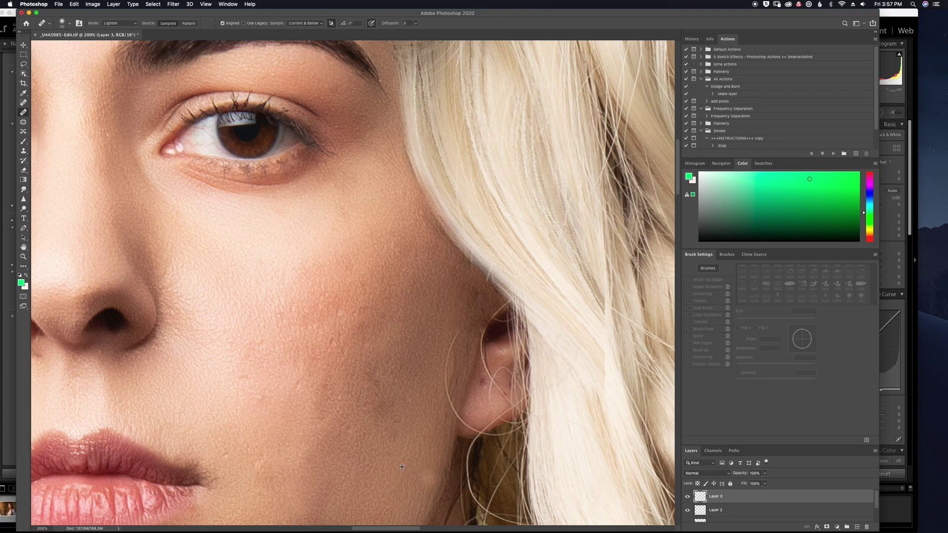
Heal the stray hairs and dark lines on the neck below the jaw and ear.
{"action": "left_click_drag", "start_coordinate": [298, 407], "coordinate": [291, 239]}
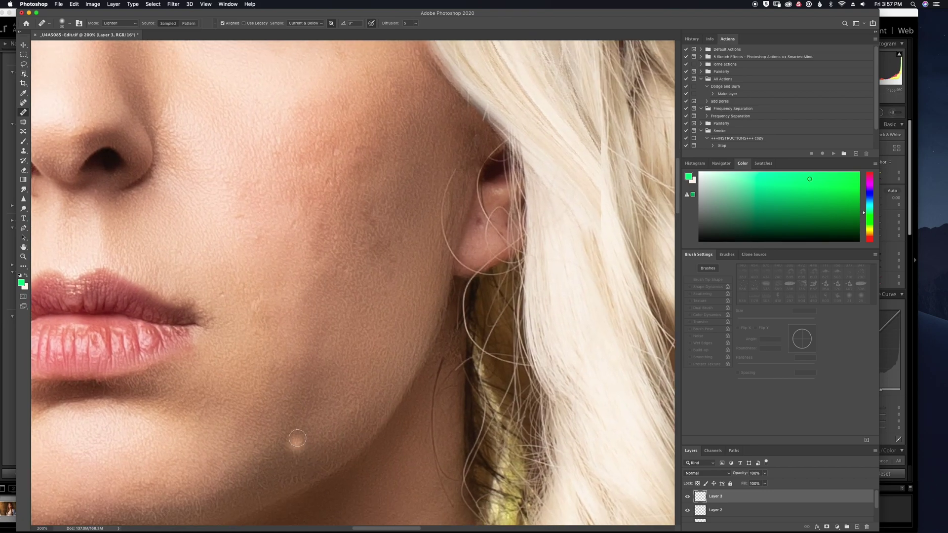
{"action": "left_click", "coordinate": [356, 500], "text": "alt"}
{"action": "mouse_move", "coordinate": [439, 426]}
{"action": "left_mouse_down"}
{"action": "mouse_move", "coordinate": [440, 397]}
{"action": "mouse_move", "coordinate": [424, 437]}
{"action": "mouse_move", "coordinate": [434, 449]}
{"action": "mouse_move", "coordinate": [456, 438]}
{"action": "mouse_move", "coordinate": [435, 427]}
{"action": "mouse_move", "coordinate": [437, 389]}
{"action": "mouse_move", "coordinate": [417, 411]}
{"action": "mouse_move", "coordinate": [435, 413]}
{"action": "mouse_move", "coordinate": [439, 455]}
{"action": "left_mouse_up"}
{"action": "left_click", "coordinate": [409, 513]}
{"action": "left_click", "coordinate": [418, 480], "text": "alt"}
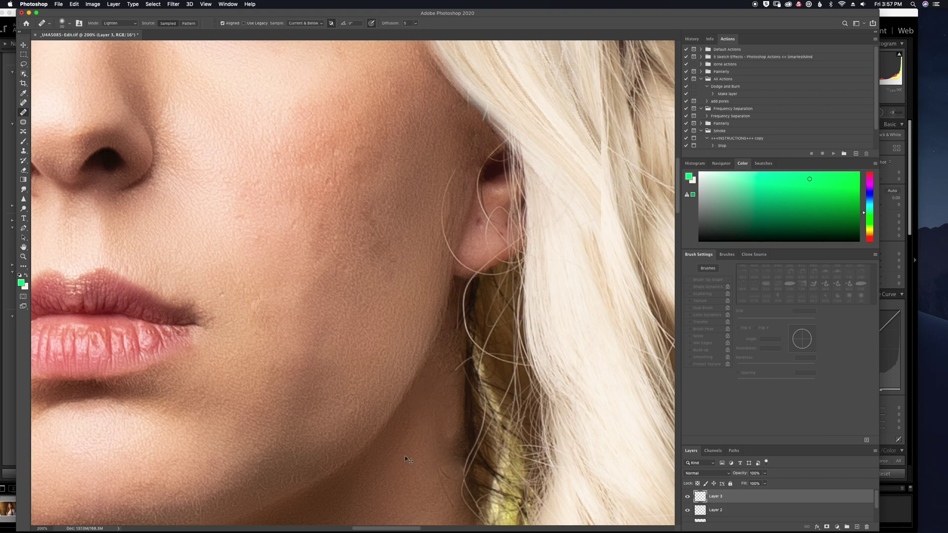
Lasso the wavy hair strand beside the face on the Background layer and copy it to a new layer.
{"action": "key", "text": "super+minus"}
{"action": "key", "text": "super+minus"}
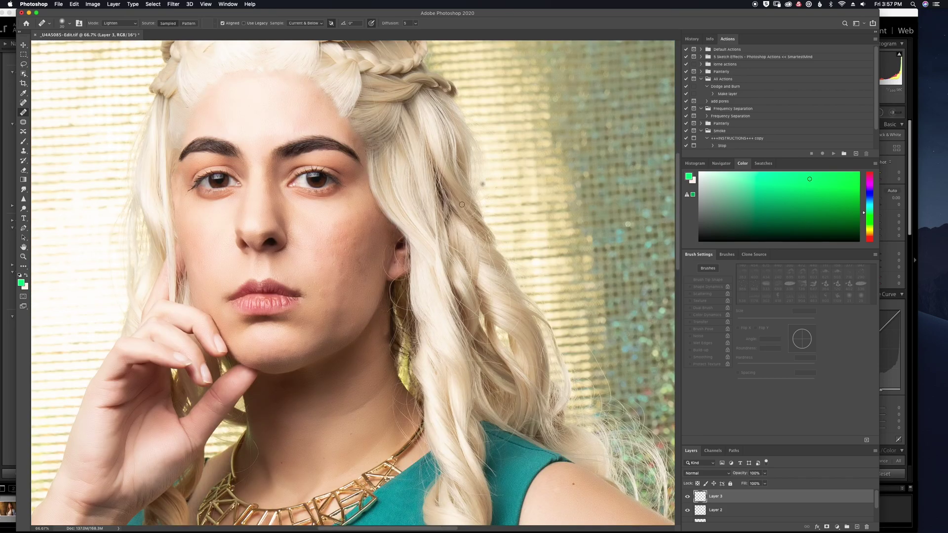
{"action": "scroll", "coordinate": [748, 506], "scroll_direction": "down", "scroll_amount": 3}
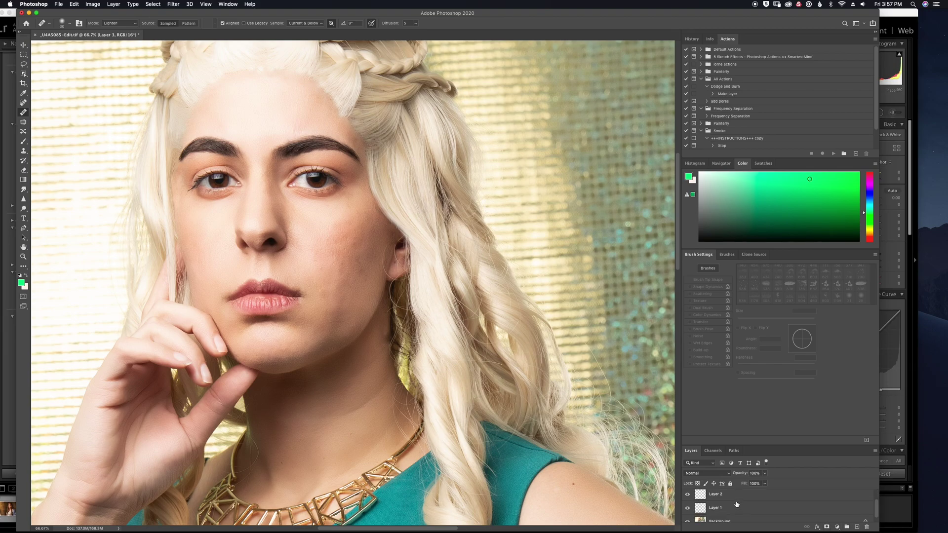
{"action": "left_click", "coordinate": [730, 516]}
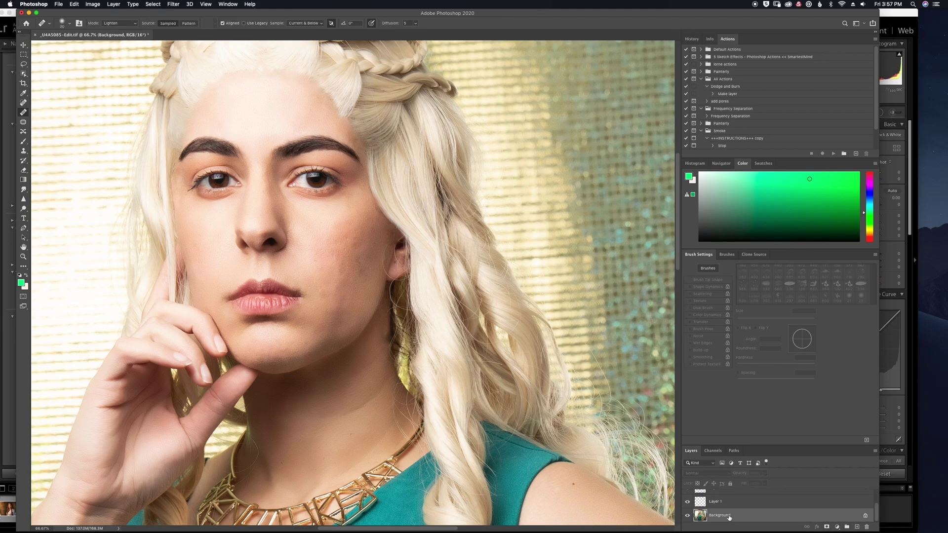
{"action": "key", "text": "l"}
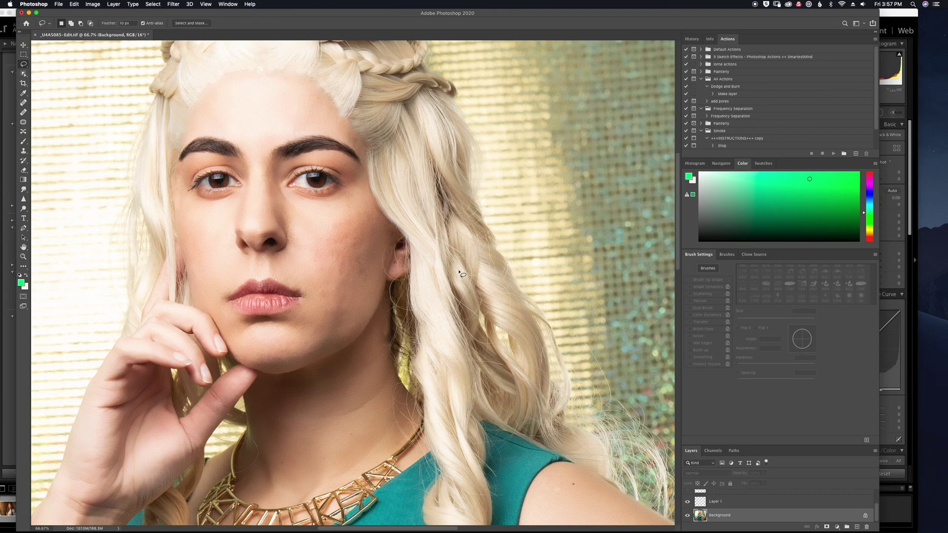
{"action": "mouse_move", "coordinate": [450, 219]}
{"action": "left_mouse_down"}
{"action": "mouse_move", "coordinate": [447, 241]}
{"action": "mouse_move", "coordinate": [472, 300]}
{"action": "mouse_move", "coordinate": [527, 341]}
{"action": "mouse_move", "coordinate": [534, 327]}
{"action": "mouse_move", "coordinate": [519, 280]}
{"action": "mouse_move", "coordinate": [456, 179]}
{"action": "left_mouse_up"}
{"action": "left_click_drag", "start_coordinate": [437, 213], "coordinate": [454, 263]}
{"action": "key", "text": "super+j"}
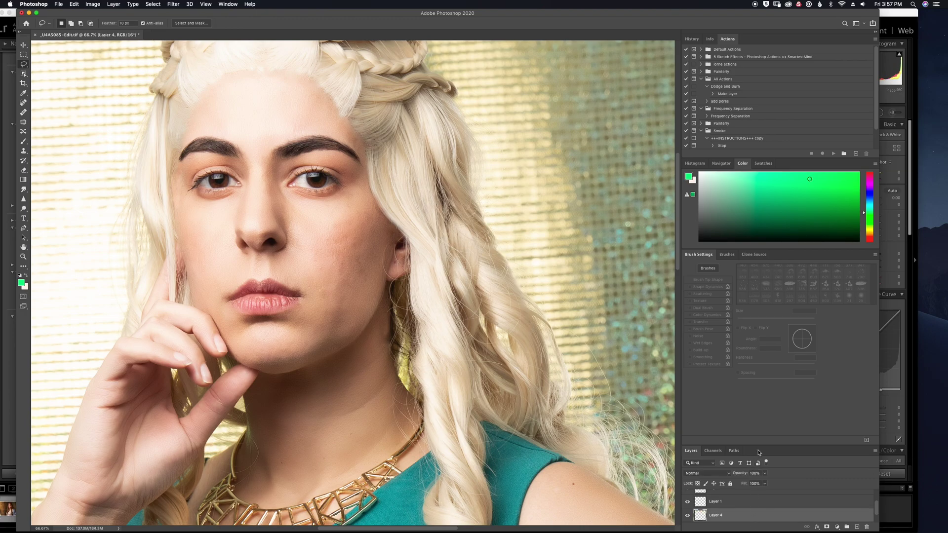
Bring Layer 4 to the top of the layer stack and move its hair strand over the gap below the ear.
{"action": "left_click_drag", "start_coordinate": [753, 445], "coordinate": [761, 354]}
{"action": "left_click_drag", "start_coordinate": [754, 446], "coordinate": [751, 403]}
{"action": "key", "text": "ctrl+t"}
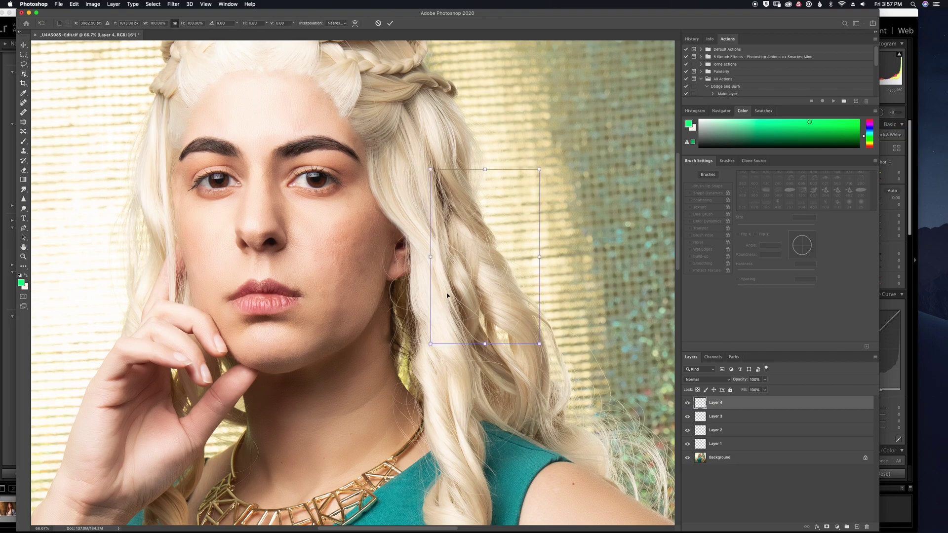
{"action": "left_click_drag", "start_coordinate": [458, 285], "coordinate": [404, 369]}
Warp Layer 4's hair strand so its upper corner tucks behind the ear and its inner edge follows the neck.
{"action": "right_click", "coordinate": [418, 344]}
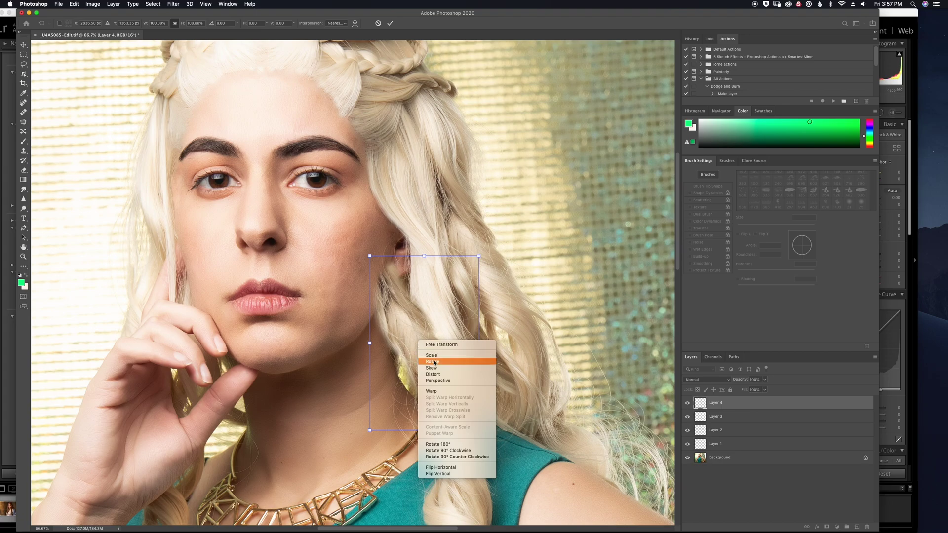
{"action": "left_click", "coordinate": [437, 393]}
{"action": "left_click_drag", "start_coordinate": [392, 266], "coordinate": [422, 259]}
{"action": "left_click_drag", "start_coordinate": [413, 372], "coordinate": [397, 377]}
{"action": "left_click_drag", "start_coordinate": [414, 345], "coordinate": [407, 344]}
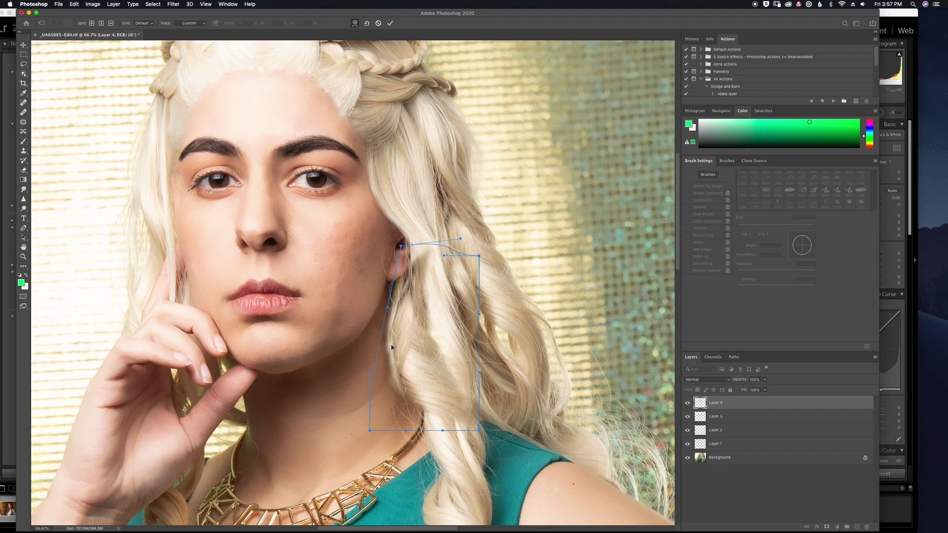
{"action": "left_click_drag", "start_coordinate": [420, 252], "coordinate": [439, 241]}
{"action": "left_click_drag", "start_coordinate": [399, 364], "coordinate": [401, 359]}
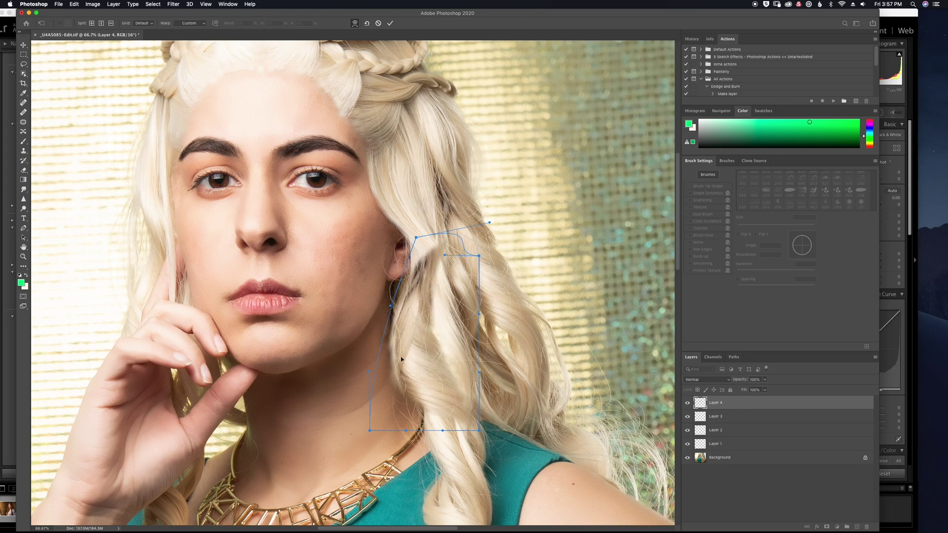
{"action": "key", "text": "Return"}
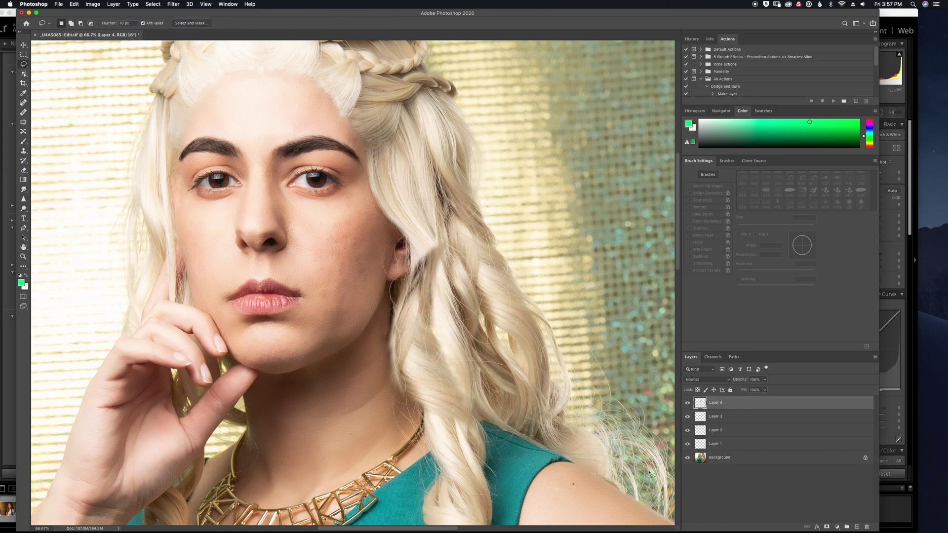
Set Layer 4's blend mode to Lighten and toggle its visibility to compare the hair patch.
{"action": "left_click", "coordinate": [712, 379]}
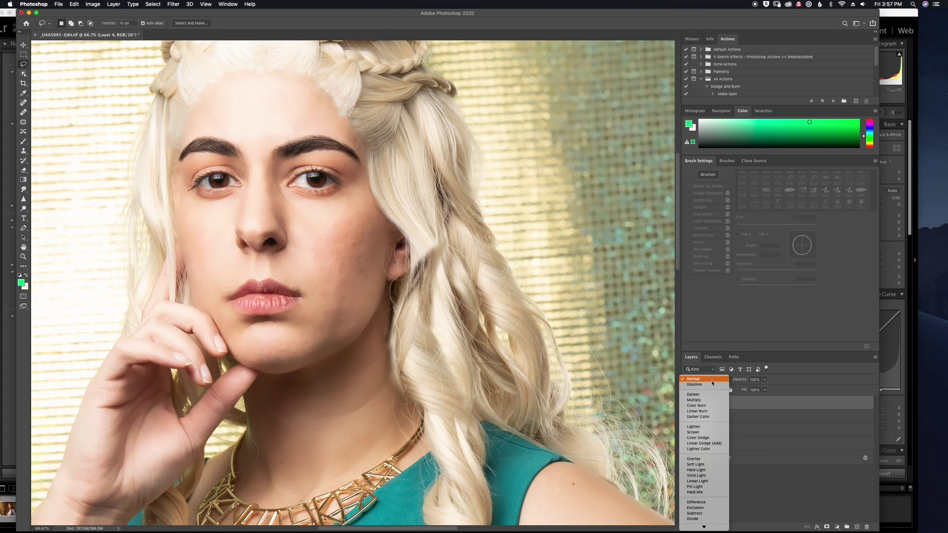
{"action": "left_click", "coordinate": [710, 427]}
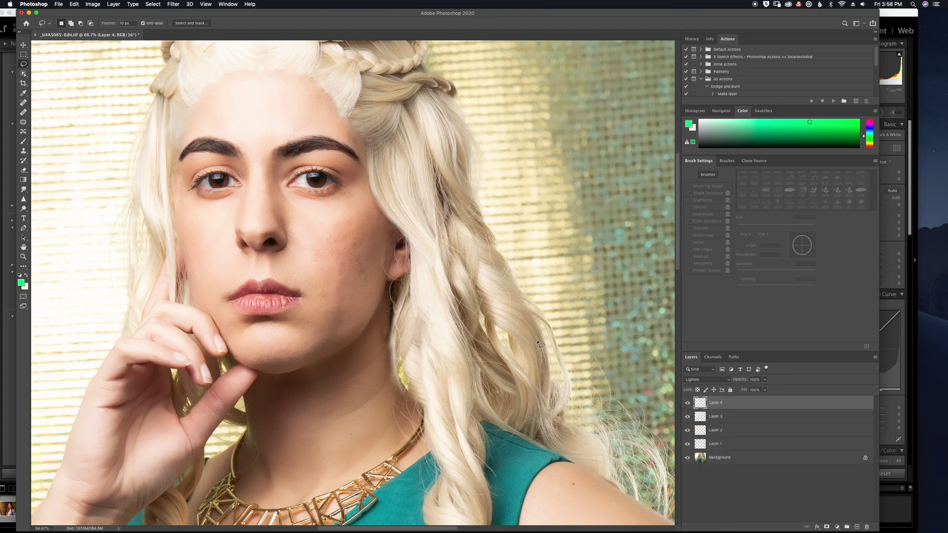
{"action": "left_click", "coordinate": [687, 403]}
{"action": "left_click", "coordinate": [688, 403]}
{"action": "left_click", "coordinate": [687, 403]}
{"action": "left_click", "coordinate": [688, 403]}
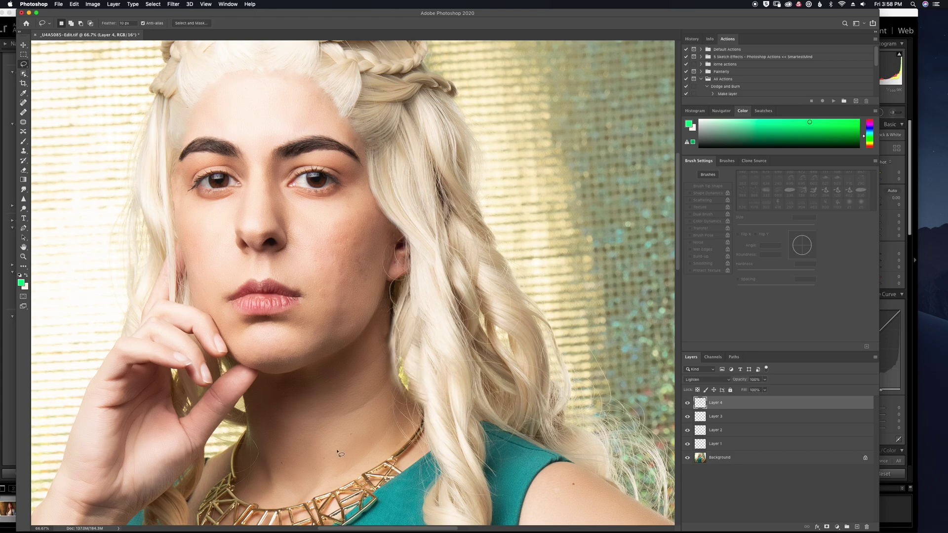
Add a new layer above Layer 4 and clone hair along the patch's inner edge beside the neck with a 25 px Clone Stamp.
{"action": "left_click", "coordinate": [857, 527]}
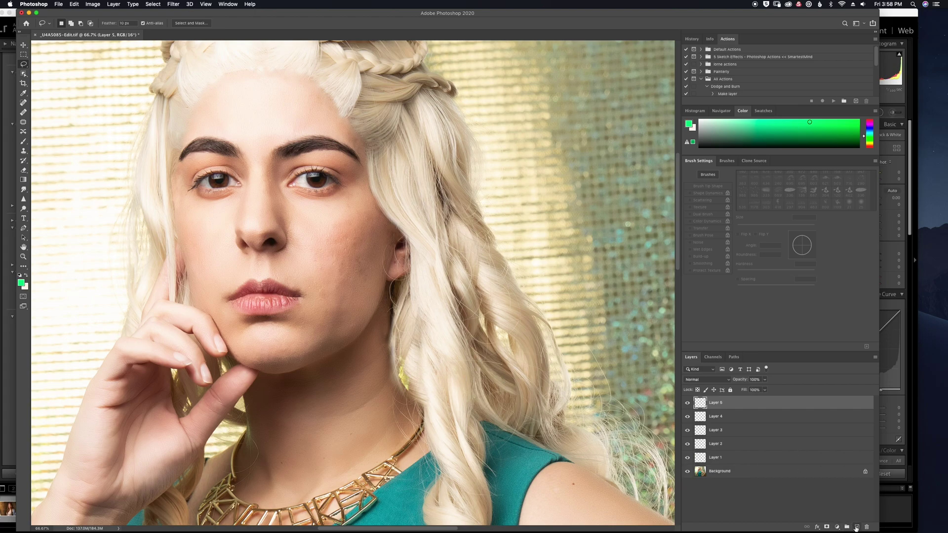
{"action": "key", "text": "s"}
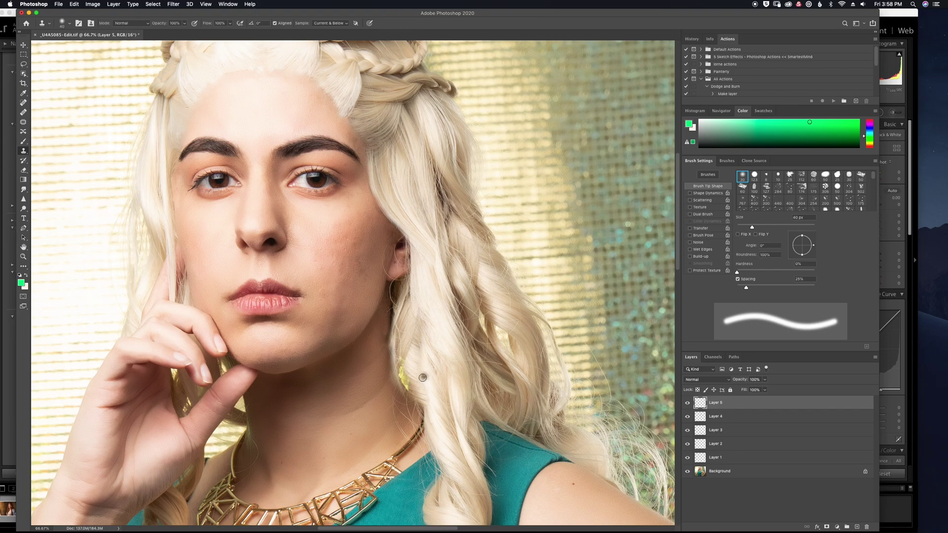
{"action": "key", "text": "bracketleft"}
{"action": "key", "text": "bracketleft"}
{"action": "key", "text": "bracketleft"}
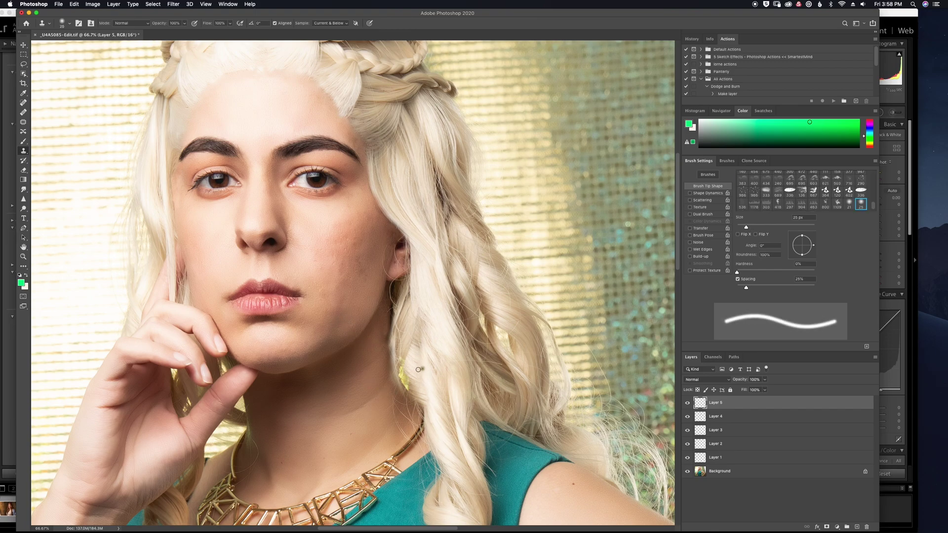
{"action": "left_click", "coordinate": [415, 357], "text": "alt"}
{"action": "mouse_move", "coordinate": [408, 371]}
{"action": "left_mouse_down"}
{"action": "mouse_move", "coordinate": [400, 370]}
{"action": "mouse_move", "coordinate": [412, 380]}
{"action": "left_mouse_up"}
{"action": "left_click_drag", "start_coordinate": [402, 349], "coordinate": [402, 380]}
{"action": "mouse_move", "coordinate": [411, 342]}
{"action": "left_mouse_down"}
{"action": "mouse_move", "coordinate": [408, 381]}
{"action": "mouse_move", "coordinate": [414, 335]}
{"action": "mouse_move", "coordinate": [402, 394]}
{"action": "left_mouse_up"}
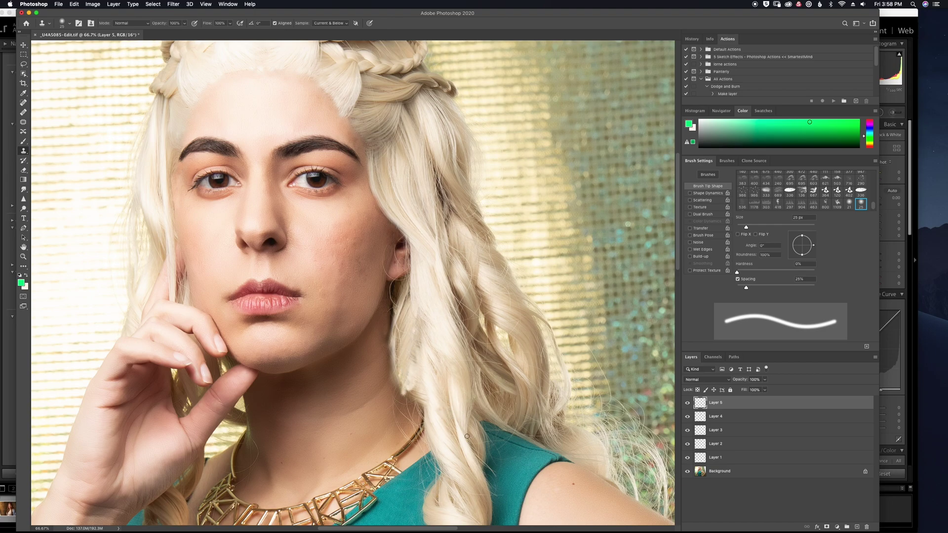
Add a layer mask to Layer 4 and ready the Brush with black as the foreground colour.
{"action": "key", "text": "e"}
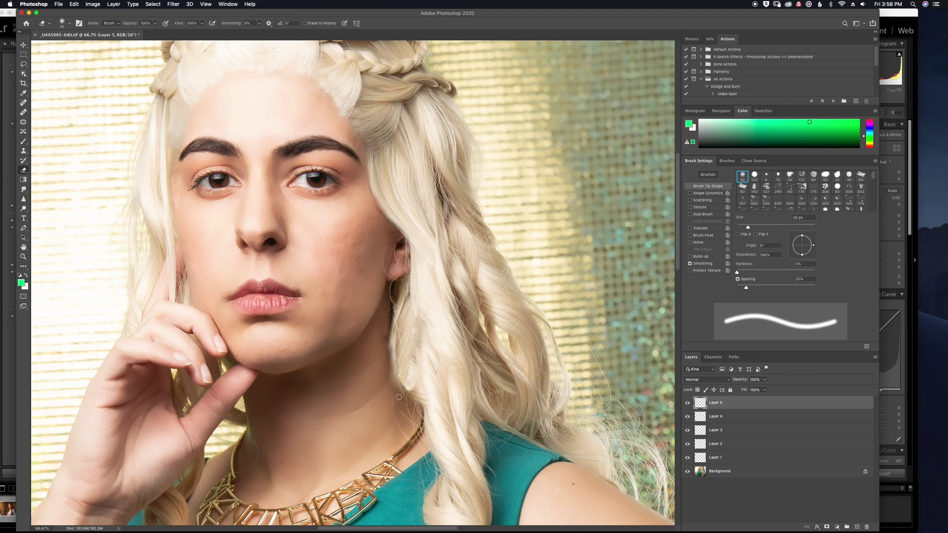
{"action": "left_click", "coordinate": [777, 420]}
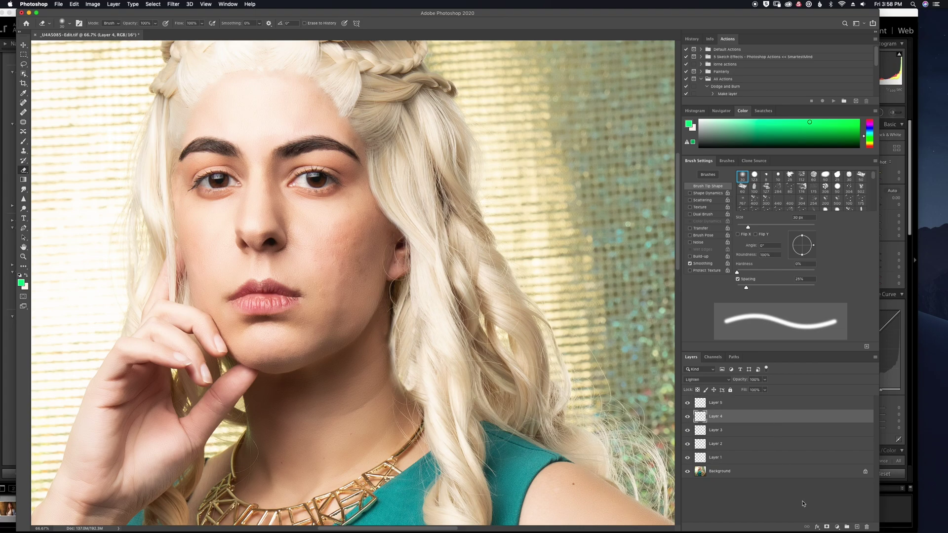
{"action": "left_click", "coordinate": [826, 527]}
{"action": "key", "text": "b"}
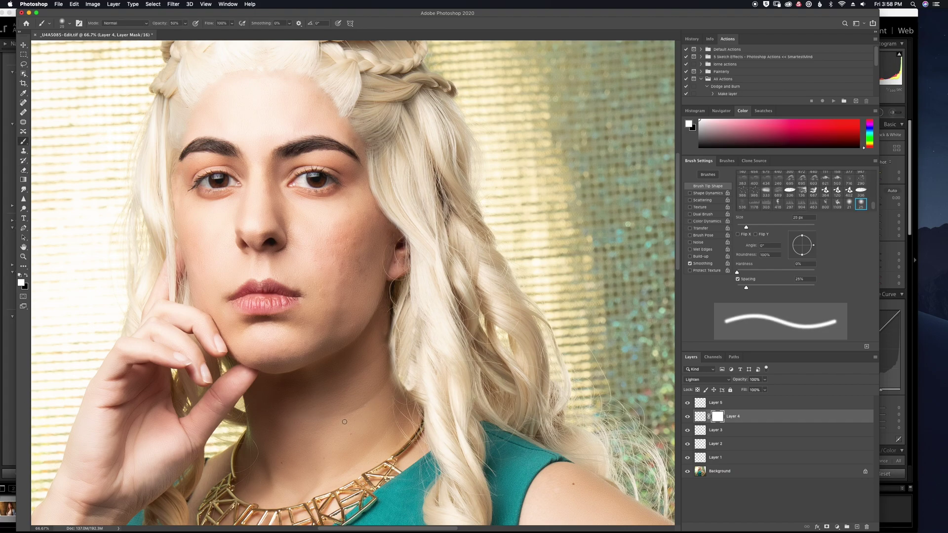
{"action": "key", "text": "x"}
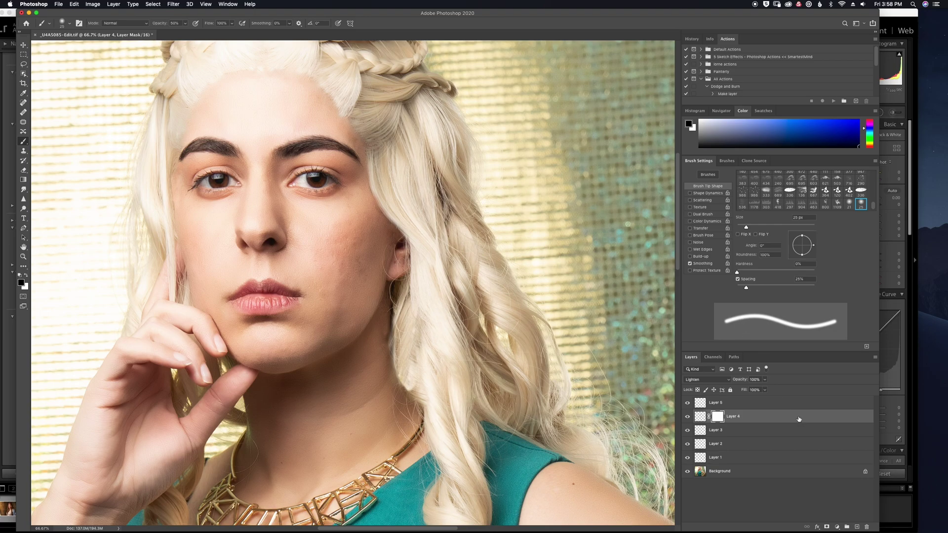
Group Layers 1 through 5 into one layer group.
{"action": "left_click", "coordinate": [787, 403]}
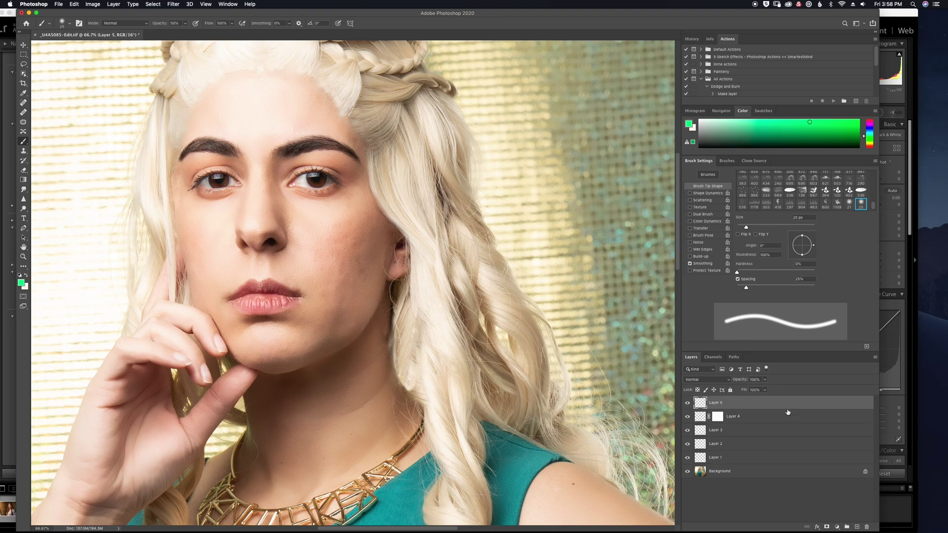
{"action": "left_click", "coordinate": [769, 460], "text": "shift"}
{"action": "key", "text": "ctrl+g"}
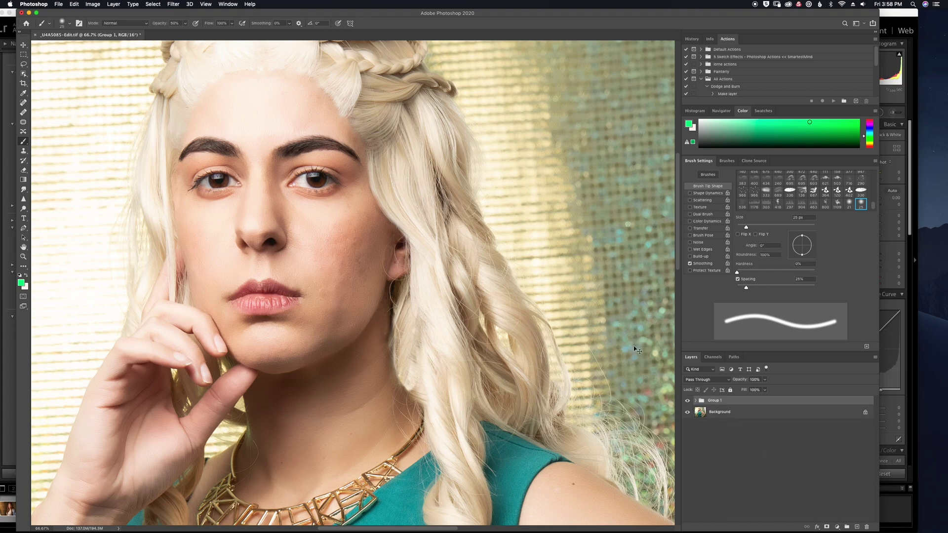
Toggle the visibility of Group 1 to compare the portrait before and after the hair retouching.
{"action": "key", "text": "ctrl+minus"}
{"action": "left_click_drag", "start_coordinate": [403, 312], "coordinate": [404, 374]}
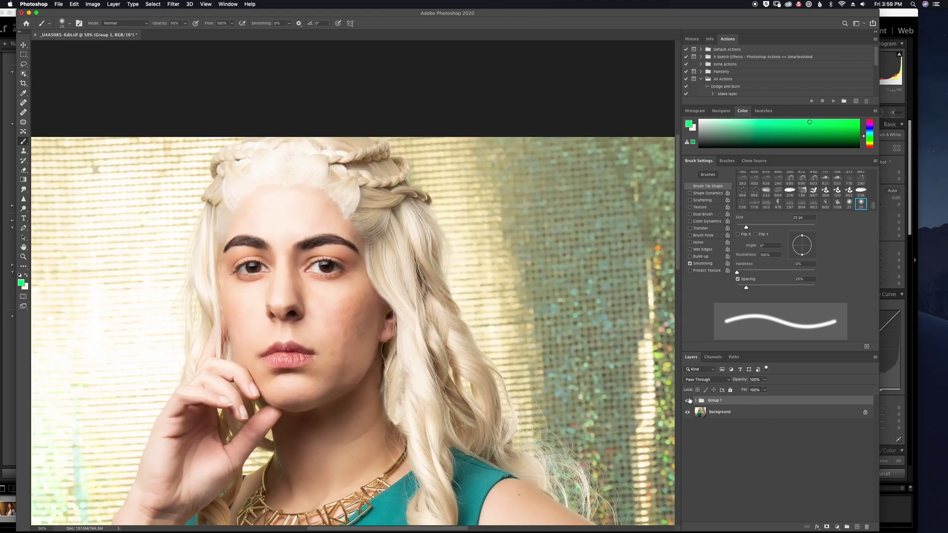
{"action": "left_click", "coordinate": [686, 401]}
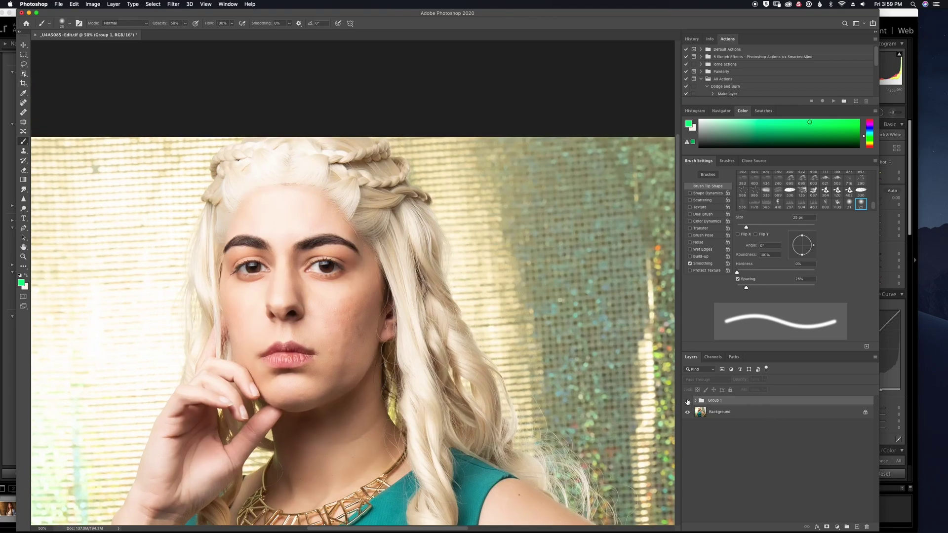
{"action": "left_click", "coordinate": [687, 401]}
{"action": "left_click", "coordinate": [687, 401]}
{"action": "left_click", "coordinate": [687, 401]}
{"action": "left_click", "coordinate": [687, 401]}
{"action": "left_click", "coordinate": [687, 400]}
{"action": "left_click", "coordinate": [687, 401]}
{"action": "left_click", "coordinate": [687, 400]}
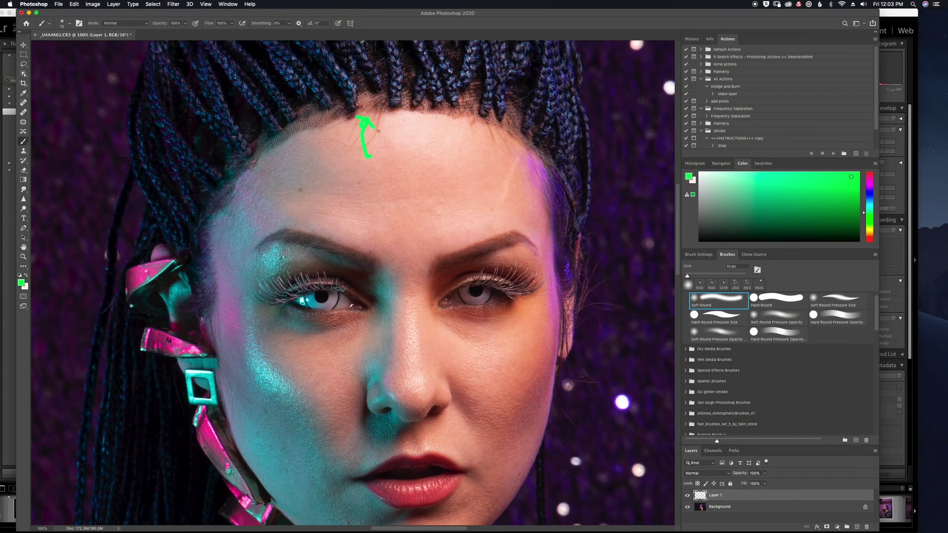
Draw a green arrow at the hairline and outline the exposed wig areas at both temples on Layer 1.
{"action": "left_click_drag", "start_coordinate": [465, 171], "coordinate": [486, 142]}
{"action": "mouse_move", "coordinate": [536, 264]}
{"action": "left_mouse_down"}
{"action": "mouse_move", "coordinate": [573, 353]}
{"action": "mouse_move", "coordinate": [611, 249]}
{"action": "mouse_move", "coordinate": [574, 161]}
{"action": "mouse_move", "coordinate": [526, 171]}
{"action": "left_mouse_up"}
{"action": "mouse_move", "coordinate": [246, 141]}
{"action": "left_mouse_down"}
{"action": "mouse_move", "coordinate": [183, 247]}
{"action": "mouse_move", "coordinate": [258, 211]}
{"action": "mouse_move", "coordinate": [308, 158]}
{"action": "left_mouse_up"}
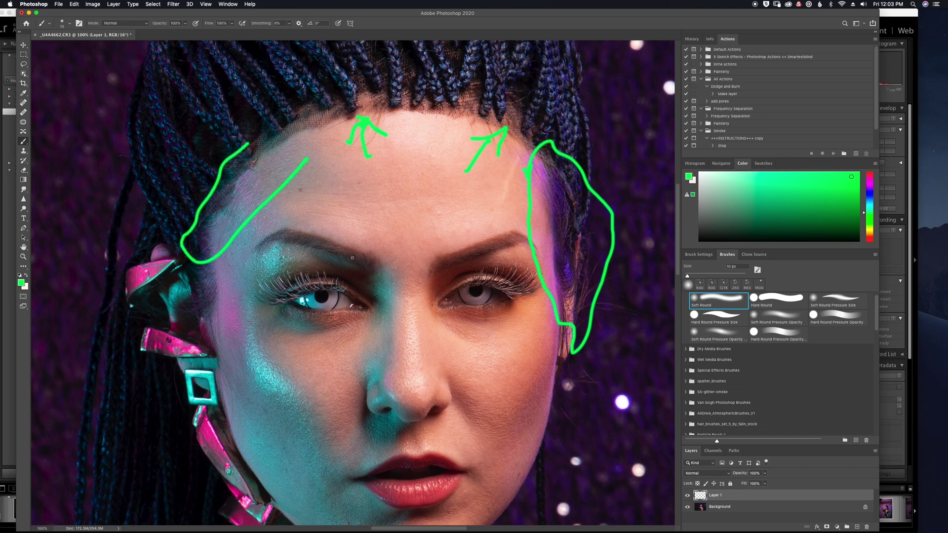
Delete the layer with the green marks and add a new empty layer above the Background.
{"action": "left_click", "coordinate": [687, 495]}
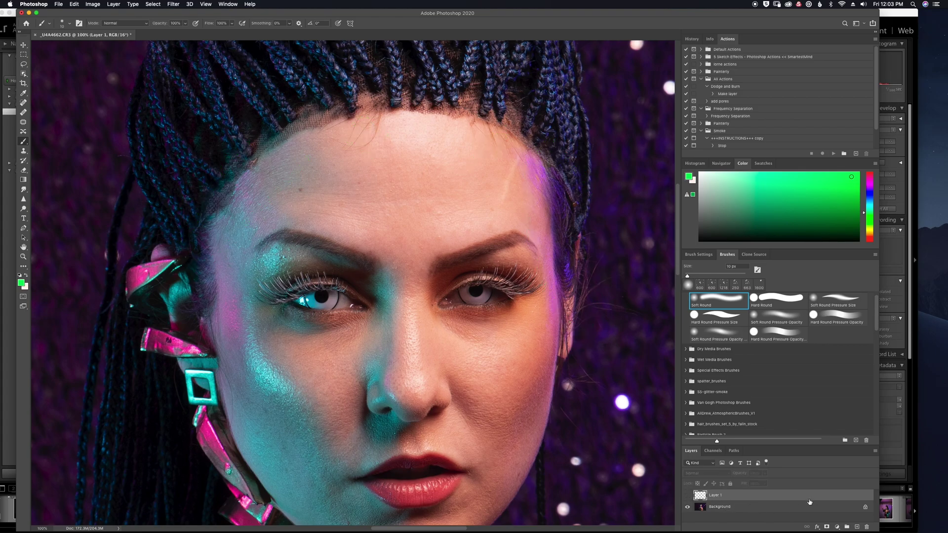
{"action": "key", "text": "Delete"}
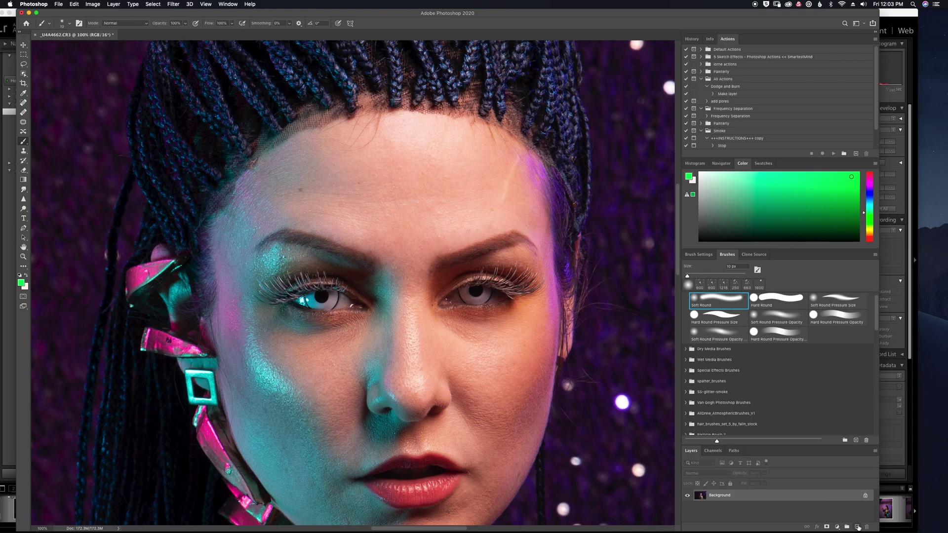
{"action": "left_click", "coordinate": [857, 527]}
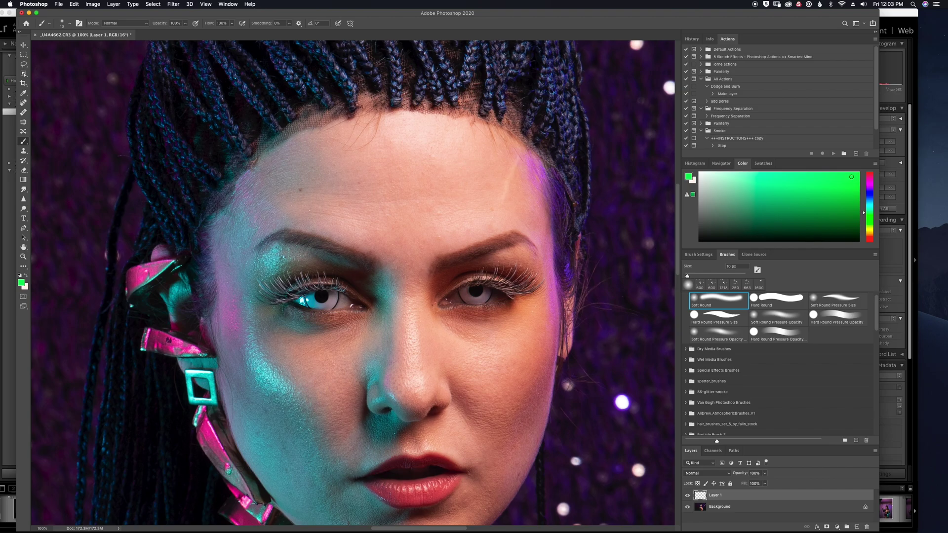
Heal the stray hairs along the upper forehead on Layer 1 and clone braid hair over the gaps above it.
{"action": "left_click", "coordinate": [24, 150]}
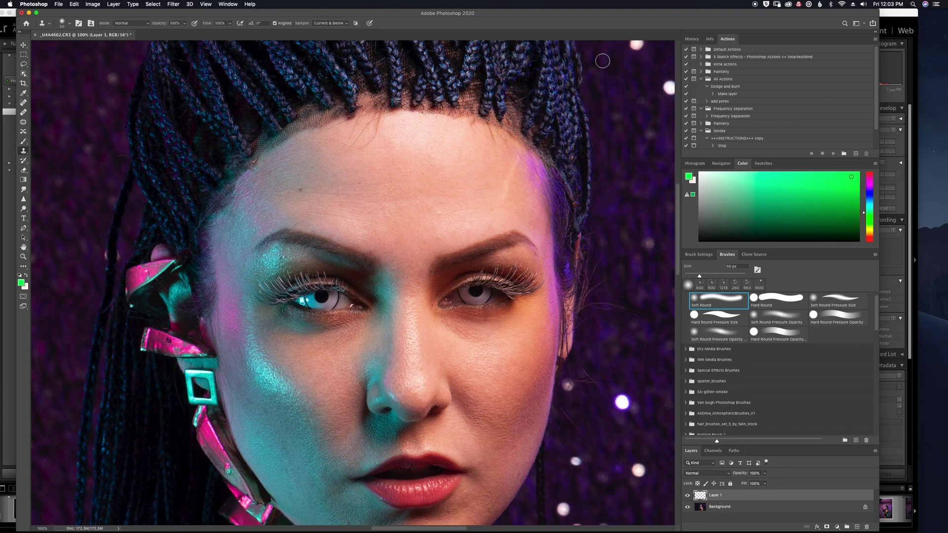
{"action": "key", "text": "bracketleft"}
{"action": "key", "text": "bracketleft"}
{"action": "key", "text": "j"}
{"action": "key", "text": "bracketleft"}
{"action": "key", "text": "bracketleft"}
{"action": "key", "text": "bracketleft"}
{"action": "key", "text": "bracketleft"}
{"action": "key", "text": "bracketleft"}
{"action": "key", "text": "bracketleft"}
{"action": "key", "text": "bracketleft"}
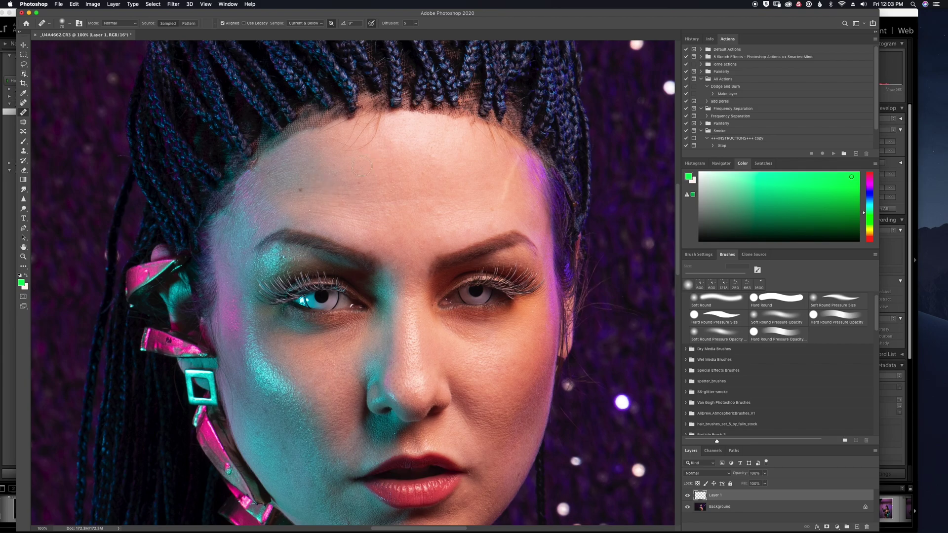
{"action": "key", "text": "bracketleft"}
{"action": "key", "text": "bracketleft"}
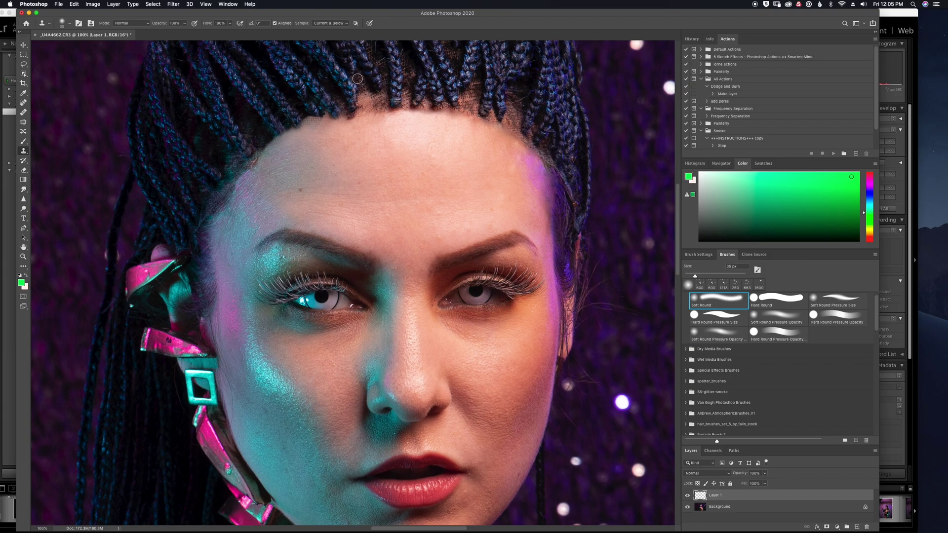
{"action": "mouse_move", "coordinate": [361, 88]}
{"action": "left_mouse_down"}
{"action": "mouse_move", "coordinate": [365, 77]}
{"action": "mouse_move", "coordinate": [356, 101]}
{"action": "mouse_move", "coordinate": [364, 109]}
{"action": "left_mouse_up"}
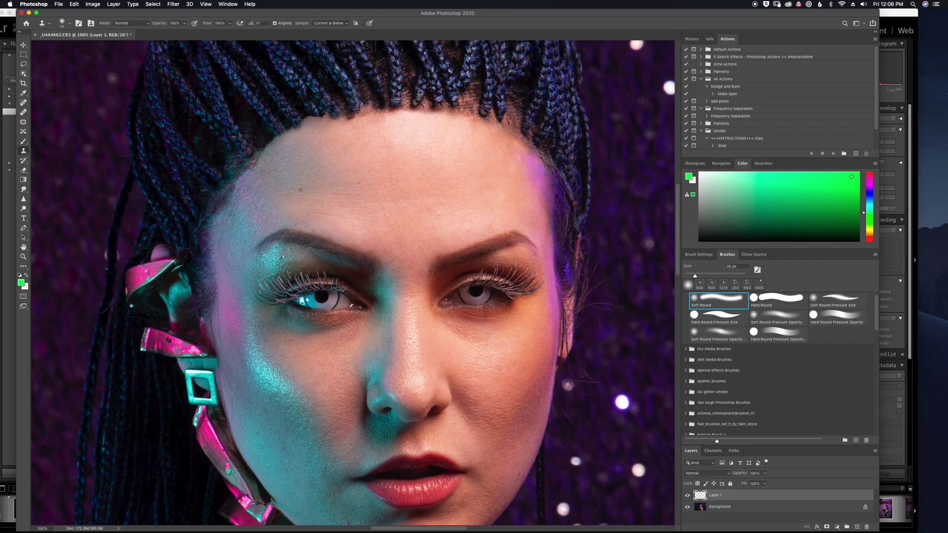
{"action": "left_click", "coordinate": [411, 105]}
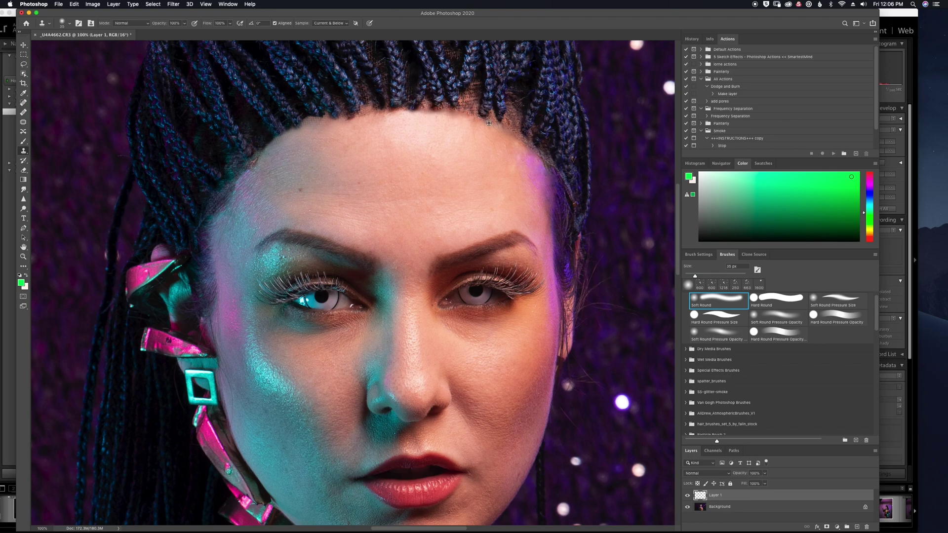
Heal the exposed wig cap between the braids above the right side of the forehead with a smaller Healing Brush.
{"action": "key", "text": "bracketleft"}
{"action": "key", "text": "bracketleft"}
{"action": "key", "text": "j"}
{"action": "key", "text": "super+equal"}
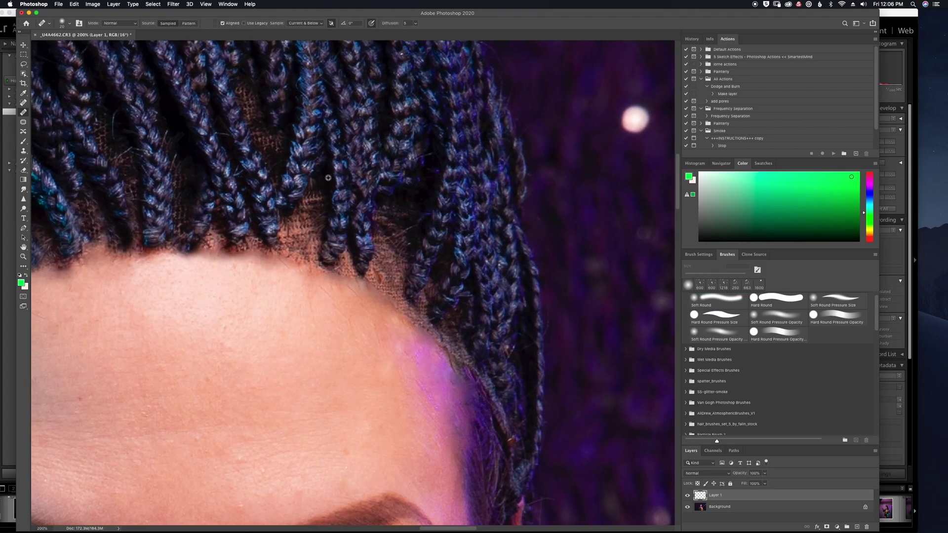
{"action": "left_click", "coordinate": [316, 188], "text": "alt"}
{"action": "mouse_move", "coordinate": [311, 202]}
{"action": "left_mouse_down"}
{"action": "mouse_move", "coordinate": [297, 220]}
{"action": "mouse_move", "coordinate": [316, 205]}
{"action": "mouse_move", "coordinate": [305, 228]}
{"action": "mouse_move", "coordinate": [297, 229]}
{"action": "mouse_move", "coordinate": [303, 216]}
{"action": "mouse_move", "coordinate": [281, 224]}
{"action": "mouse_move", "coordinate": [320, 192]}
{"action": "mouse_move", "coordinate": [309, 244]}
{"action": "mouse_move", "coordinate": [294, 246]}
{"action": "mouse_move", "coordinate": [291, 233]}
{"action": "mouse_move", "coordinate": [297, 246]}
{"action": "mouse_move", "coordinate": [289, 241]}
{"action": "mouse_move", "coordinate": [304, 264]}
{"action": "mouse_move", "coordinate": [285, 264]}
{"action": "mouse_move", "coordinate": [282, 235]}
{"action": "mouse_move", "coordinate": [293, 229]}
{"action": "mouse_move", "coordinate": [297, 242]}
{"action": "mouse_move", "coordinate": [302, 223]}
{"action": "mouse_move", "coordinate": [303, 244]}
{"action": "mouse_move", "coordinate": [287, 247]}
{"action": "mouse_move", "coordinate": [284, 239]}
{"action": "mouse_move", "coordinate": [325, 245]}
{"action": "mouse_move", "coordinate": [291, 253]}
{"action": "left_mouse_up"}
{"action": "left_click", "coordinate": [313, 197], "text": "alt"}
{"action": "left_click", "coordinate": [323, 170], "text": "alt"}
{"action": "left_click", "coordinate": [321, 192], "text": "alt"}
{"action": "left_click", "coordinate": [300, 239], "text": "alt"}
{"action": "left_click", "coordinate": [319, 218], "text": "alt"}
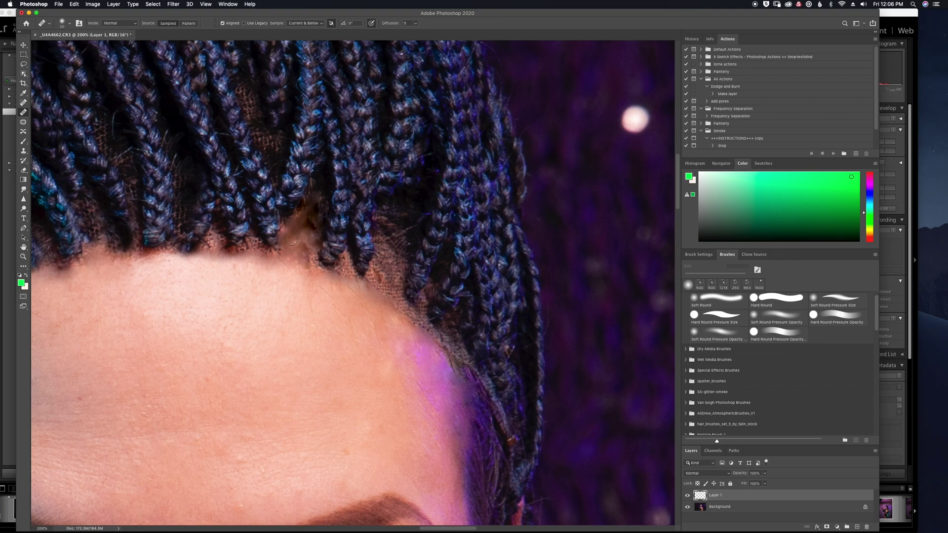
Clone braid hair from higher up over the smudged gap at the right forehead hairline with a larger Clone Stamp.
{"action": "key", "text": "s"}
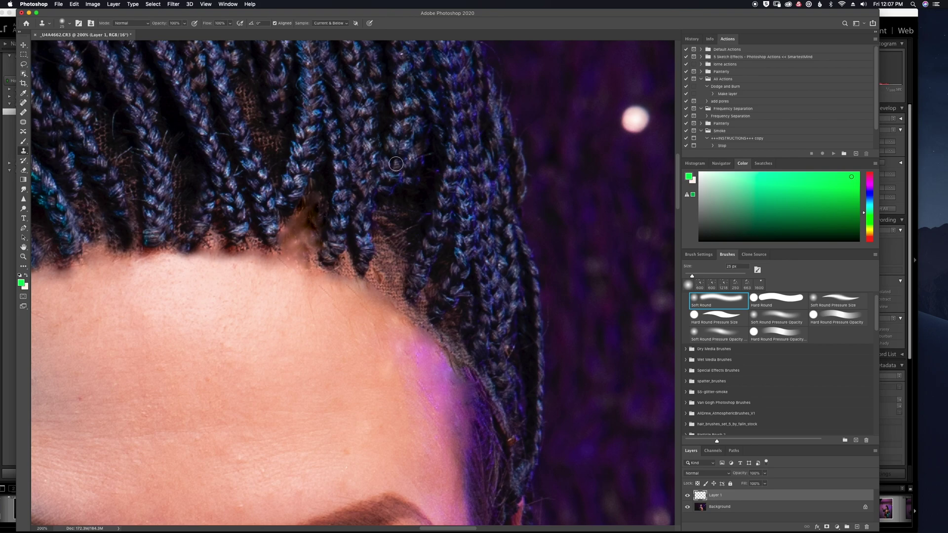
{"action": "key", "text": "bracketright"}
{"action": "key", "text": "bracketright"}
{"action": "key", "text": "bracketright"}
{"action": "left_click", "coordinate": [312, 153], "text": "alt"}
{"action": "mouse_move", "coordinate": [316, 211]}
{"action": "left_mouse_down"}
{"action": "mouse_move", "coordinate": [302, 204]}
{"action": "mouse_move", "coordinate": [311, 207]}
{"action": "mouse_move", "coordinate": [296, 243]}
{"action": "left_mouse_up"}
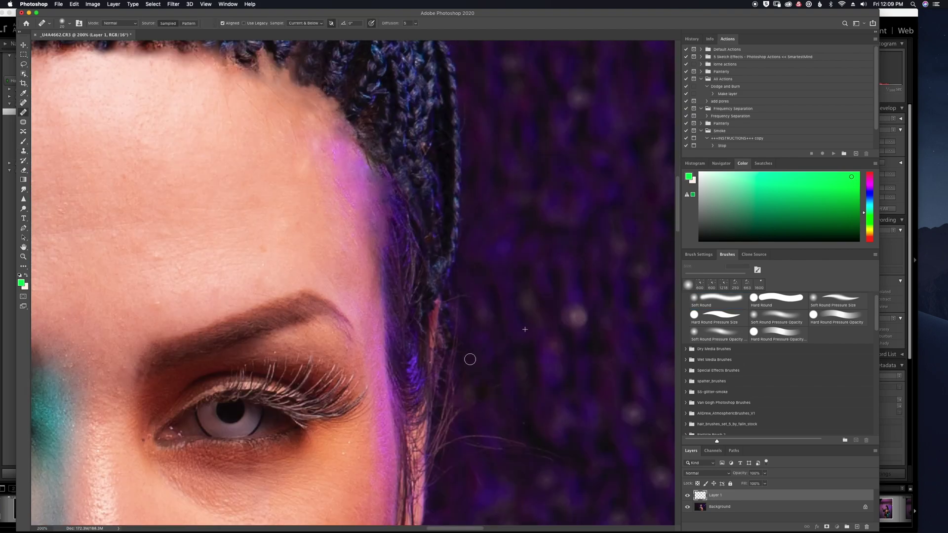
Heal the flyaway hairs sticking out beside the ear with clean purple background texture.
{"action": "left_click", "coordinate": [474, 341], "text": "alt"}
{"action": "mouse_move", "coordinate": [447, 342]}
{"action": "left_mouse_down"}
{"action": "mouse_move", "coordinate": [455, 317]}
{"action": "mouse_move", "coordinate": [450, 384]}
{"action": "mouse_move", "coordinate": [461, 403]}
{"action": "mouse_move", "coordinate": [441, 431]}
{"action": "mouse_move", "coordinate": [459, 407]}
{"action": "left_mouse_up"}
{"action": "left_click", "coordinate": [513, 381], "text": "alt"}
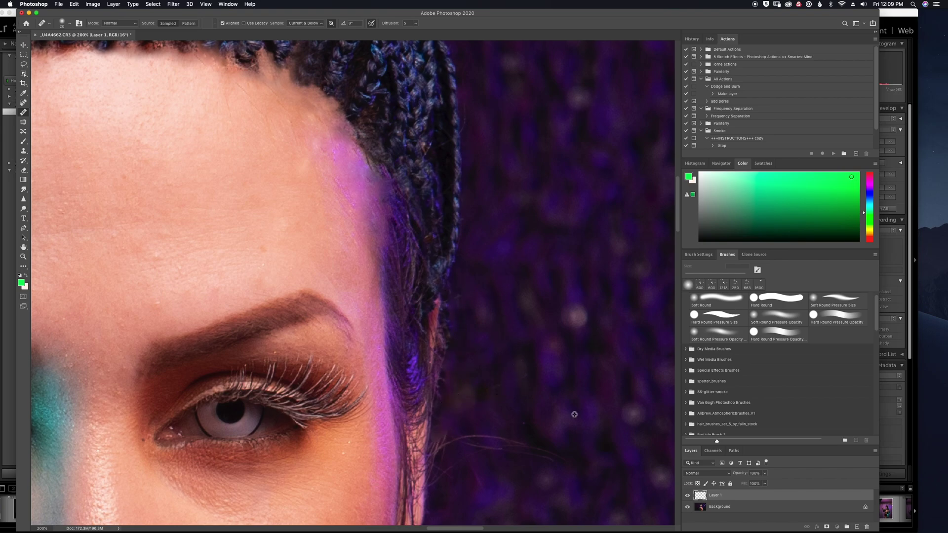
{"action": "left_click", "coordinate": [602, 454], "text": "alt"}
{"action": "mouse_move", "coordinate": [584, 452]}
{"action": "left_mouse_down"}
{"action": "mouse_move", "coordinate": [494, 446]}
{"action": "mouse_move", "coordinate": [514, 439]}
{"action": "mouse_move", "coordinate": [485, 437]}
{"action": "mouse_move", "coordinate": [510, 436]}
{"action": "mouse_move", "coordinate": [495, 428]}
{"action": "mouse_move", "coordinate": [450, 451]}
{"action": "mouse_move", "coordinate": [436, 434]}
{"action": "mouse_move", "coordinate": [442, 464]}
{"action": "mouse_move", "coordinate": [511, 450]}
{"action": "mouse_move", "coordinate": [496, 463]}
{"action": "mouse_move", "coordinate": [525, 447]}
{"action": "mouse_move", "coordinate": [449, 457]}
{"action": "left_mouse_up"}
{"action": "left_click", "coordinate": [475, 425], "text": "alt"}
Clone background over the remaining wisps along the hair and ear edge with a smaller Clone Stamp.
{"action": "key", "text": "s"}
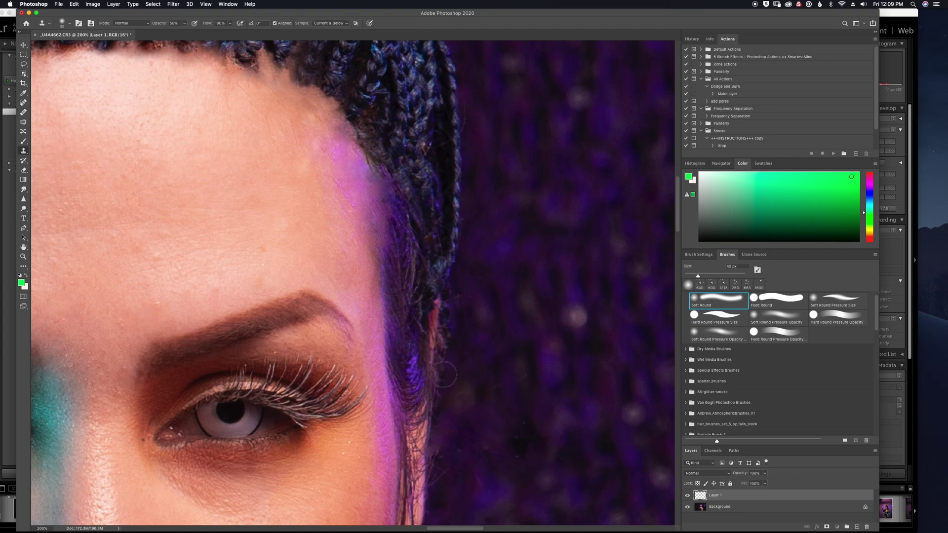
{"action": "key", "text": "bracketleft"}
{"action": "key", "text": "bracketleft"}
{"action": "key", "text": "bracketleft"}
{"action": "key", "text": "bracketleft"}
{"action": "key", "text": "bracketleft"}
{"action": "left_click", "coordinate": [480, 427], "text": "alt"}
{"action": "mouse_move", "coordinate": [448, 436]}
{"action": "left_mouse_down"}
{"action": "mouse_move", "coordinate": [427, 489]}
{"action": "mouse_move", "coordinate": [435, 469]}
{"action": "left_mouse_up"}
{"action": "left_click_drag", "start_coordinate": [467, 442], "coordinate": [427, 443]}
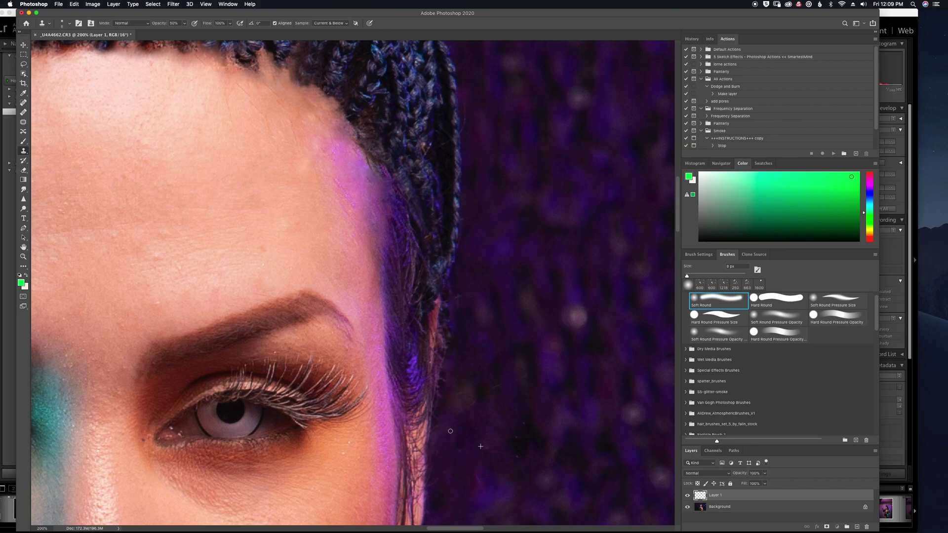
{"action": "left_click", "coordinate": [507, 409], "text": "alt"}
{"action": "left_click_drag", "start_coordinate": [465, 374], "coordinate": [471, 392]}
Copy a freehand selection of the braids above the right temple from the Background to a new layer above Layer 1.
{"action": "left_click", "coordinate": [713, 507]}
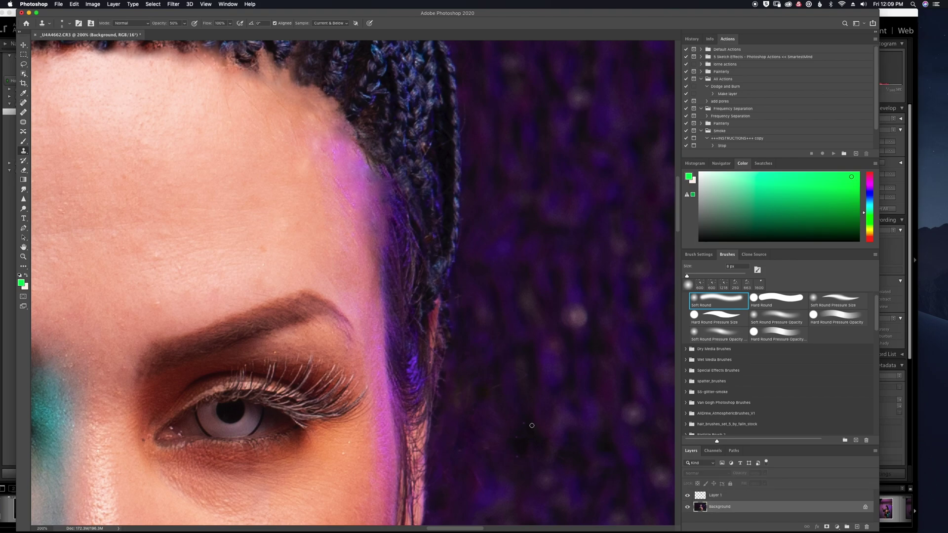
{"action": "key", "text": "l"}
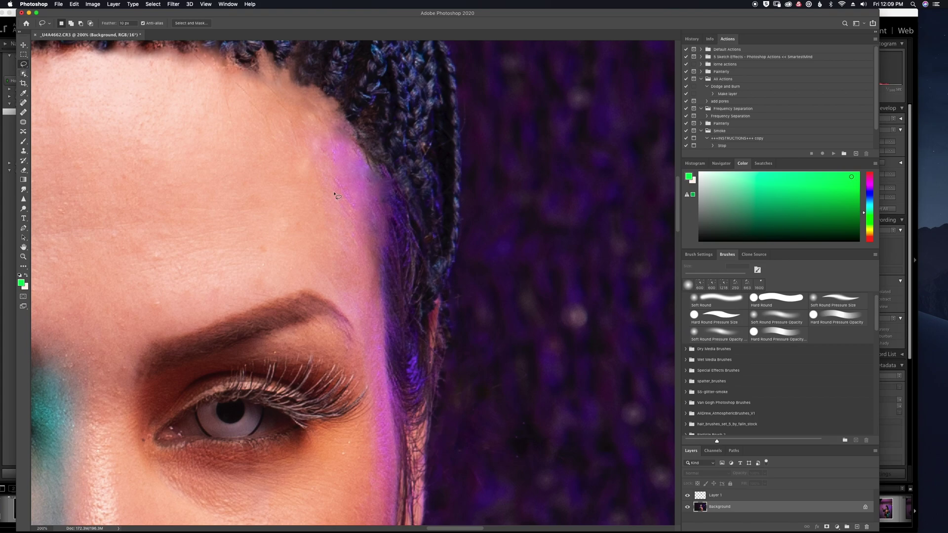
{"action": "mouse_move", "coordinate": [560, 119]}
{"action": "left_mouse_down"}
{"action": "mouse_move", "coordinate": [578, 132]}
{"action": "mouse_move", "coordinate": [593, 268]}
{"action": "left_mouse_up"}
{"action": "mouse_move", "coordinate": [453, 176]}
{"action": "left_mouse_down"}
{"action": "mouse_move", "coordinate": [414, 118]}
{"action": "mouse_move", "coordinate": [386, 109]}
{"action": "mouse_move", "coordinate": [366, 134]}
{"action": "mouse_move", "coordinate": [382, 240]}
{"action": "mouse_move", "coordinate": [418, 287]}
{"action": "mouse_move", "coordinate": [431, 342]}
{"action": "mouse_move", "coordinate": [472, 364]}
{"action": "mouse_move", "coordinate": [480, 277]}
{"action": "mouse_move", "coordinate": [459, 185]}
{"action": "mouse_move", "coordinate": [442, 165]}
{"action": "left_mouse_up"}
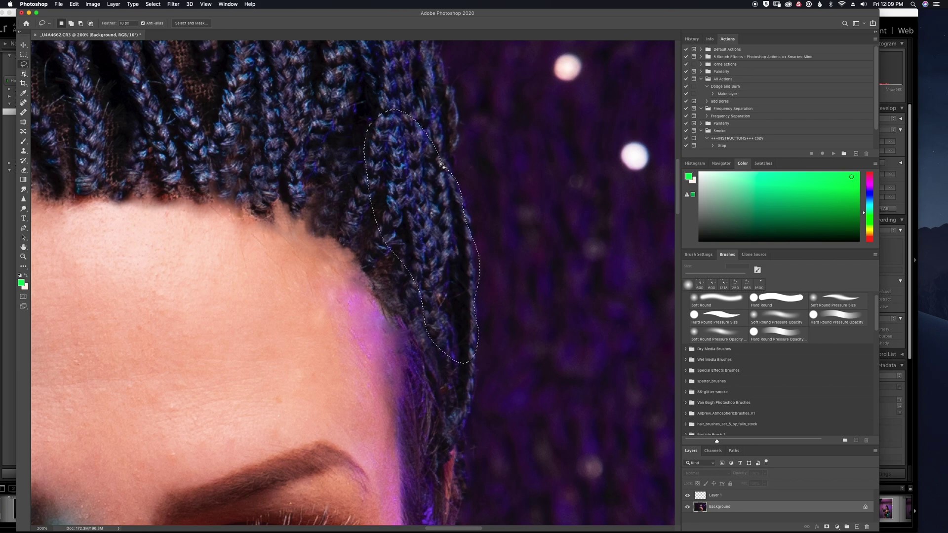
{"action": "key", "text": "super+j"}
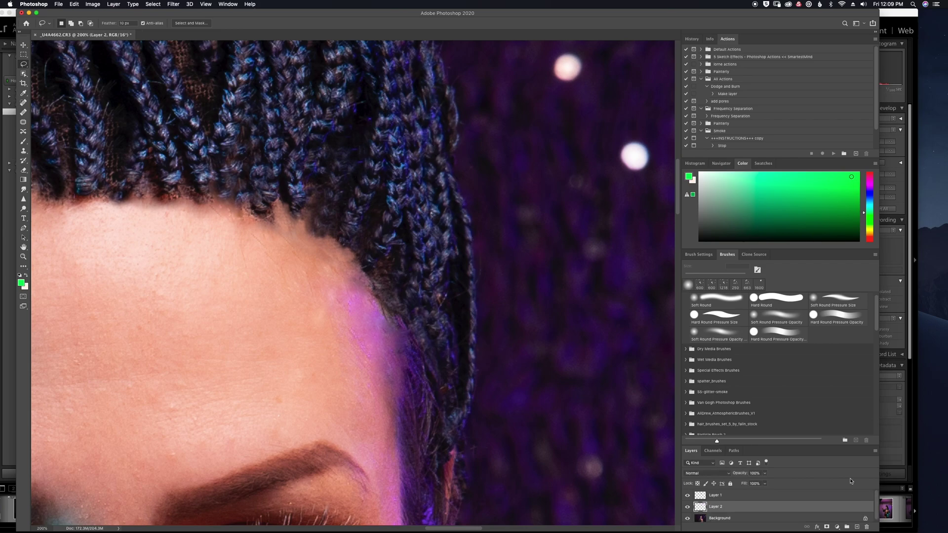
{"action": "left_click_drag", "start_coordinate": [795, 506], "coordinate": [795, 495]}
Move the copied braids down over the right temple and rotate them clockwise about 22°.
{"action": "key", "text": "super+t"}
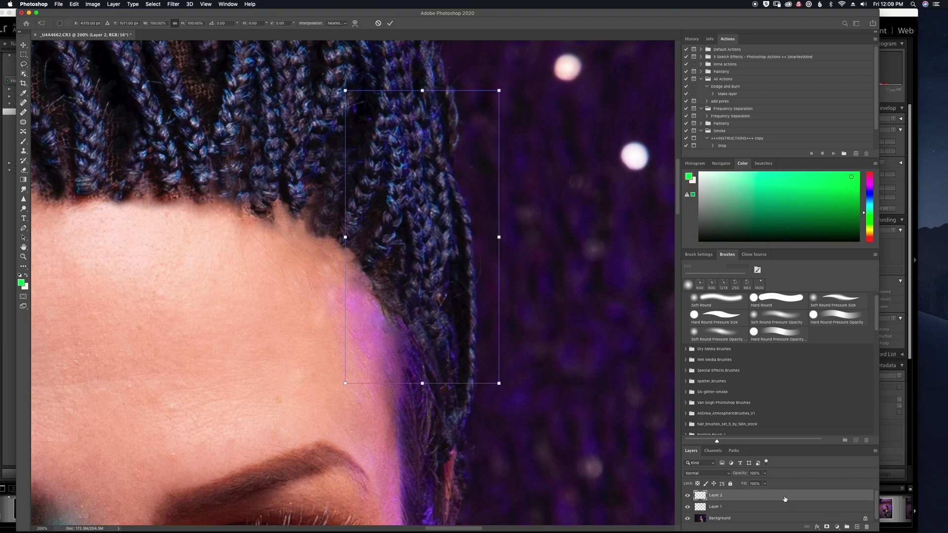
{"action": "left_click_drag", "start_coordinate": [475, 217], "coordinate": [478, 345]}
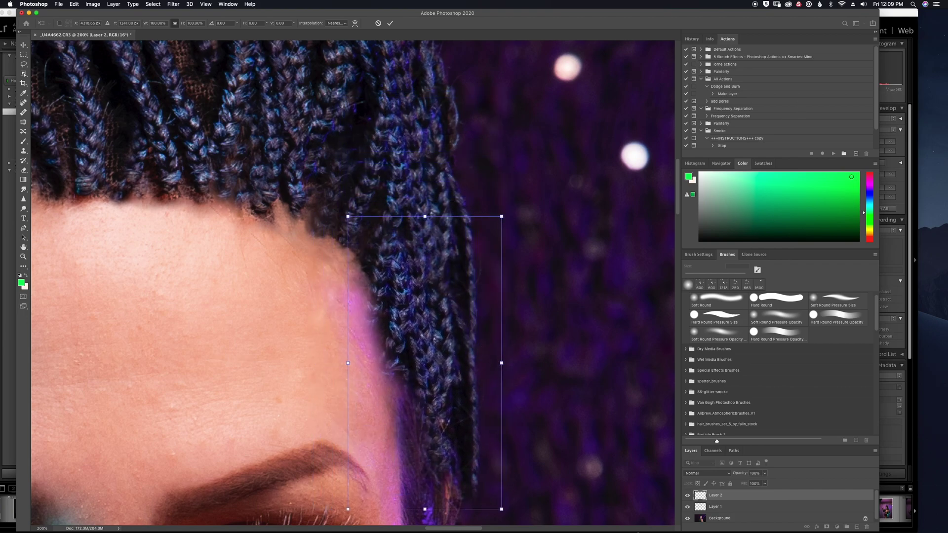
{"action": "left_click_drag", "start_coordinate": [519, 519], "coordinate": [346, 272]}
{"action": "left_click_drag", "start_coordinate": [434, 260], "coordinate": [440, 305]}
{"action": "left_click_drag", "start_coordinate": [573, 227], "coordinate": [594, 247]}
{"action": "left_click_drag", "start_coordinate": [441, 364], "coordinate": [443, 379]}
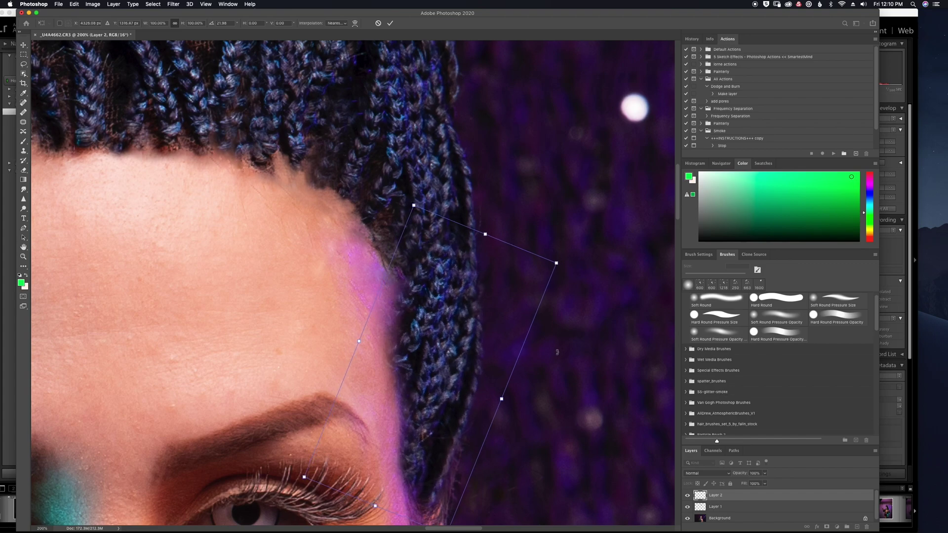
Warp the copied braids to follow the outer hair edge at the right temple and add a layer mask to Layer 2.
{"action": "right_click", "coordinate": [448, 299]}
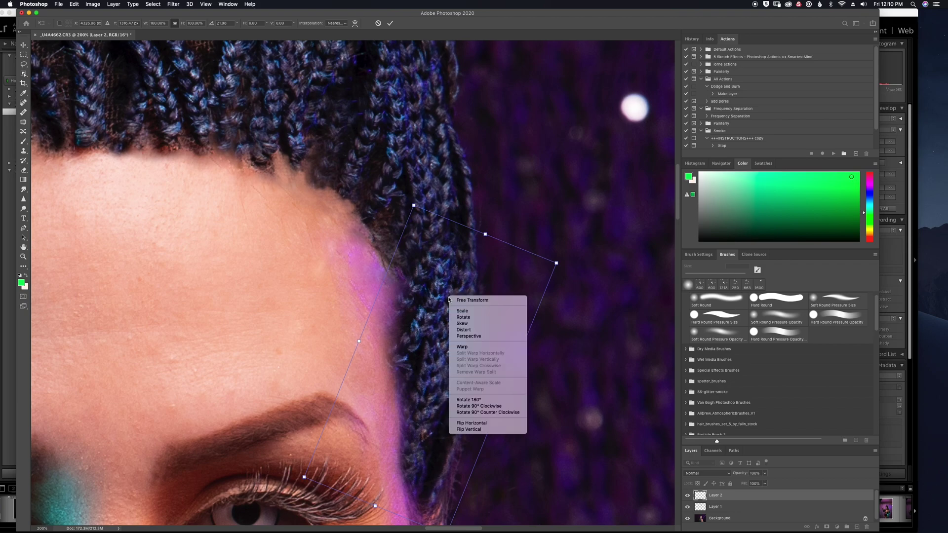
{"action": "left_click", "coordinate": [461, 345]}
{"action": "mouse_move", "coordinate": [427, 264]}
{"action": "left_mouse_down"}
{"action": "mouse_move", "coordinate": [436, 241]}
{"action": "mouse_move", "coordinate": [433, 251]}
{"action": "left_mouse_up"}
{"action": "left_click_drag", "start_coordinate": [444, 299], "coordinate": [451, 248]}
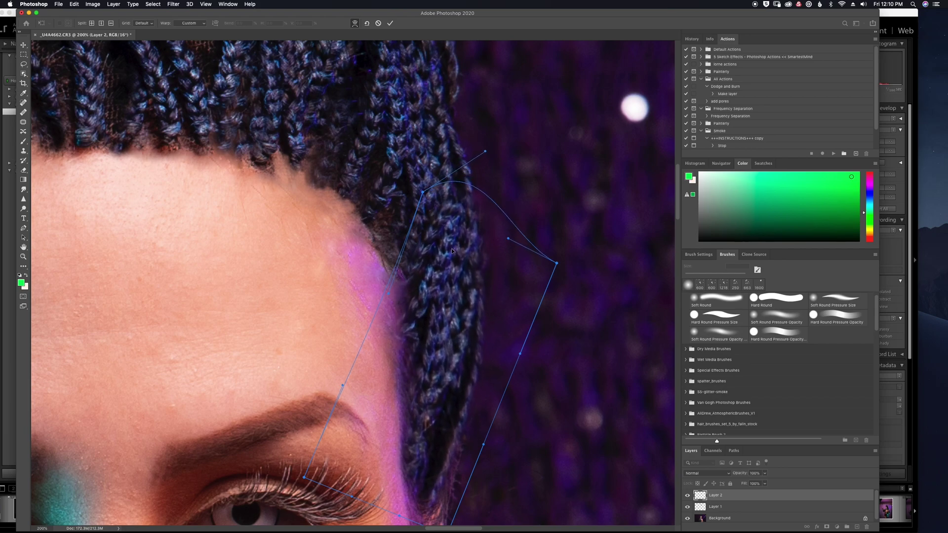
{"action": "left_click_drag", "start_coordinate": [477, 218], "coordinate": [472, 216]}
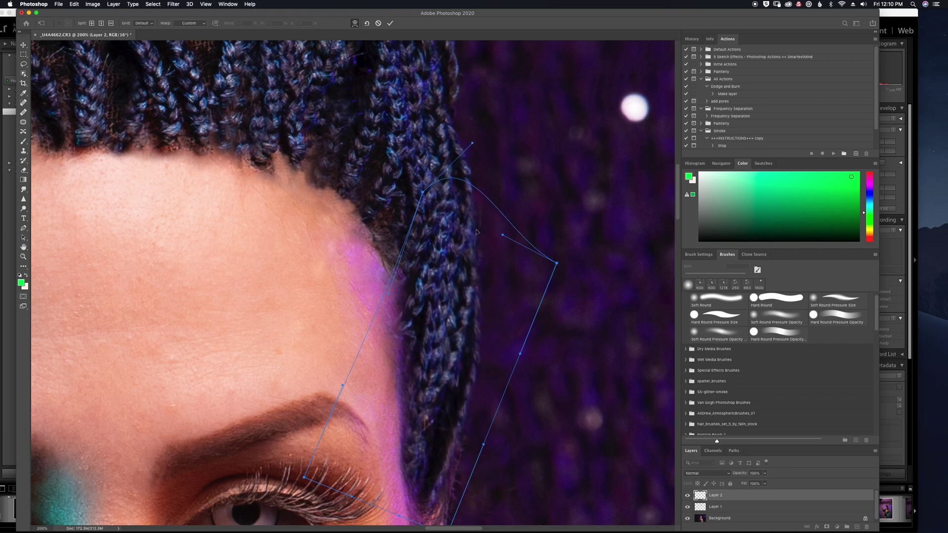
{"action": "left_click_drag", "start_coordinate": [423, 501], "coordinate": [428, 514]}
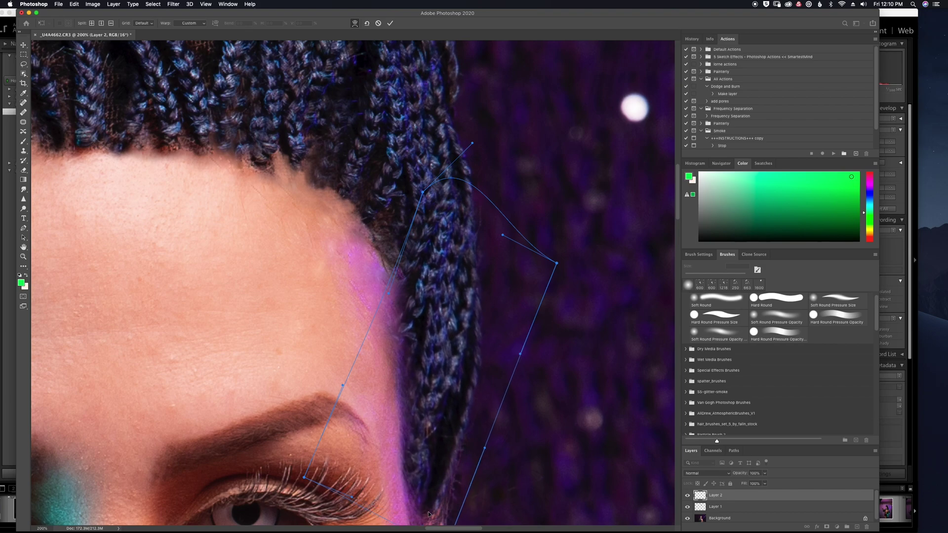
{"action": "key", "text": "Return"}
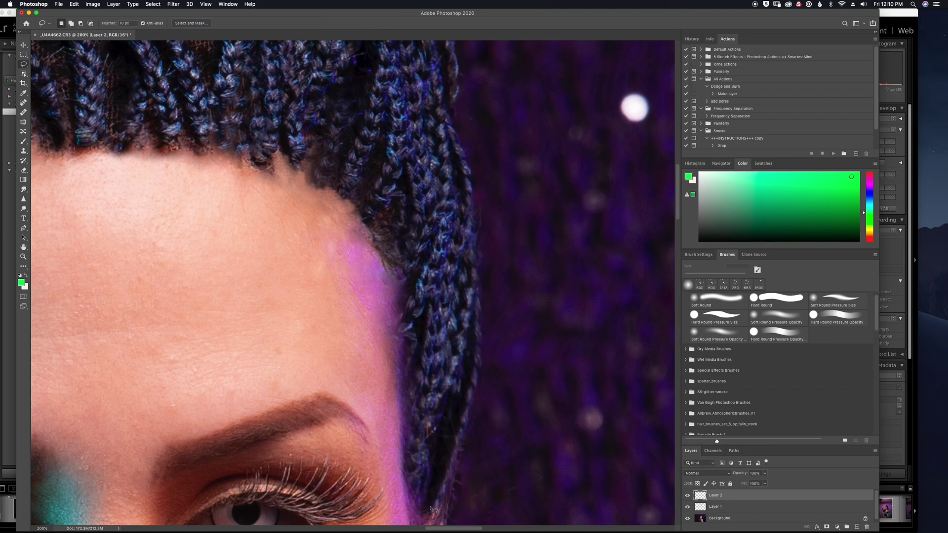
{"action": "left_click", "coordinate": [826, 527]}
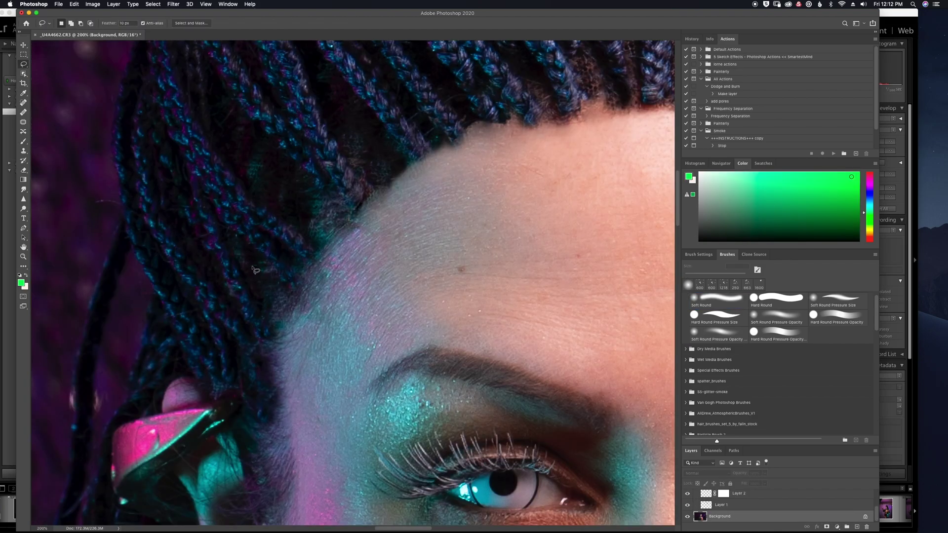
Copy braids beside the teal-lit temple to a new layer at the top of Group 1 and move them down beside the face.
{"action": "mouse_move", "coordinate": [252, 268]}
{"action": "left_mouse_down"}
{"action": "mouse_move", "coordinate": [210, 211]}
{"action": "mouse_move", "coordinate": [176, 215]}
{"action": "mouse_move", "coordinate": [163, 245]}
{"action": "mouse_move", "coordinate": [183, 340]}
{"action": "mouse_move", "coordinate": [239, 429]}
{"action": "mouse_move", "coordinate": [266, 326]}
{"action": "mouse_move", "coordinate": [267, 273]}
{"action": "left_mouse_up"}
{"action": "key", "text": "super+j"}
{"action": "left_click_drag", "start_coordinate": [787, 521], "coordinate": [784, 500]}
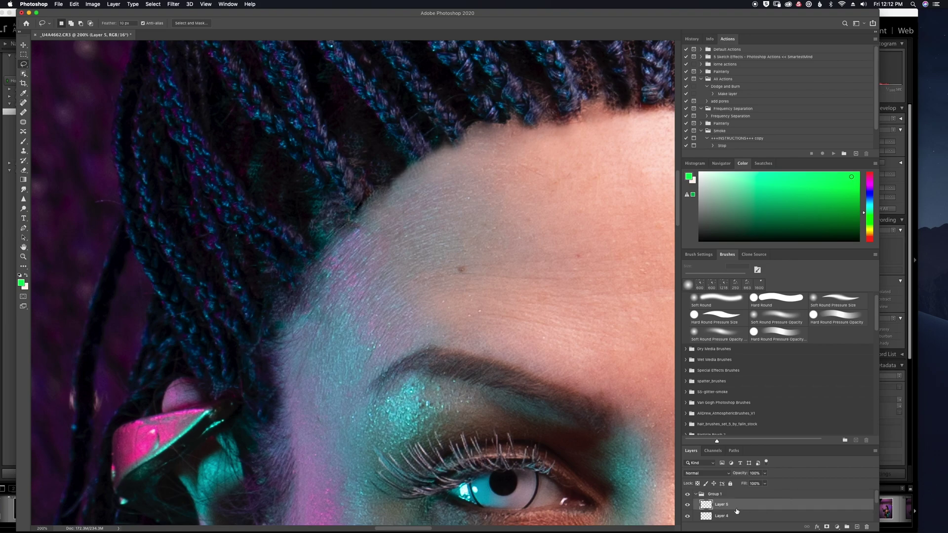
{"action": "key", "text": "super+t"}
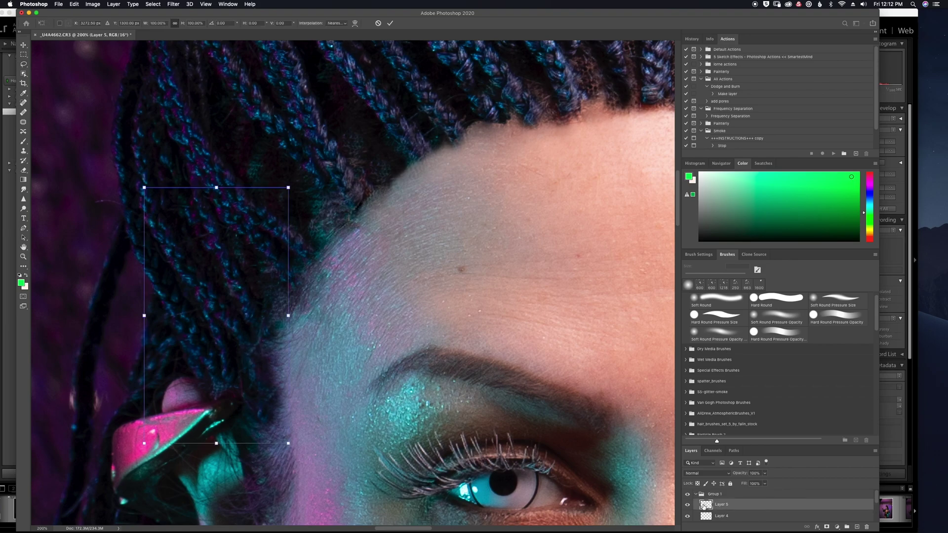
{"action": "left_click_drag", "start_coordinate": [186, 315], "coordinate": [215, 412]}
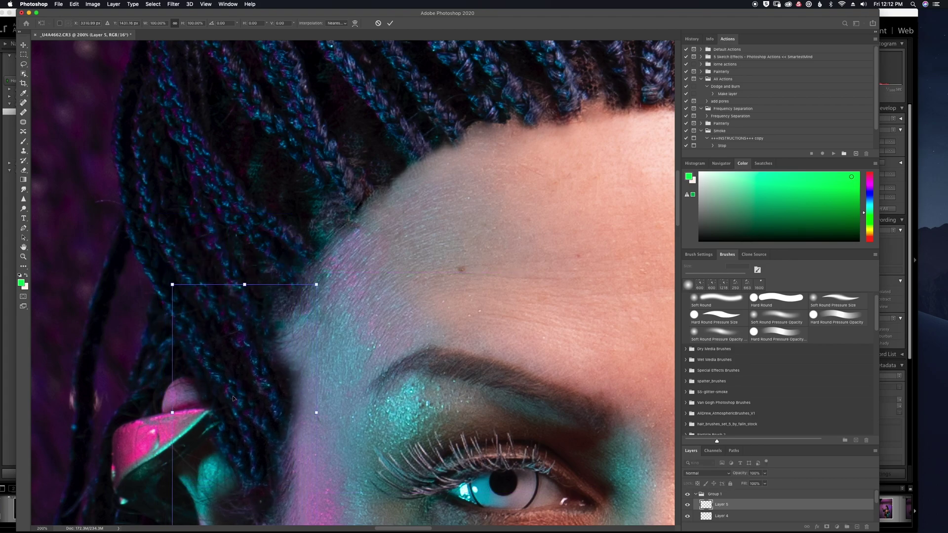
Warp the copied braids to blend in beside the teal-lit temple and add a layer mask to Layer 5 for brushing.
{"action": "right_click", "coordinate": [241, 382]}
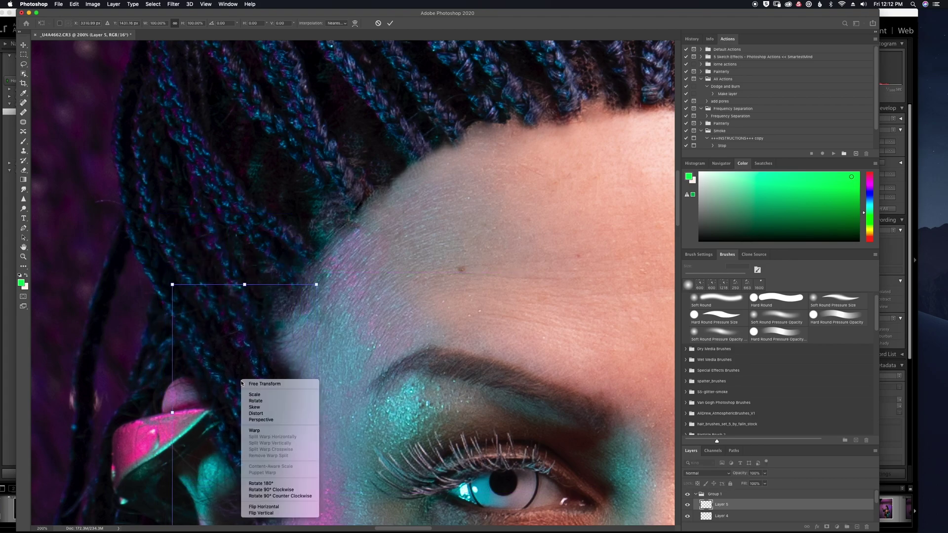
{"action": "left_click", "coordinate": [244, 430]}
{"action": "left_click_drag", "start_coordinate": [224, 324], "coordinate": [223, 329]}
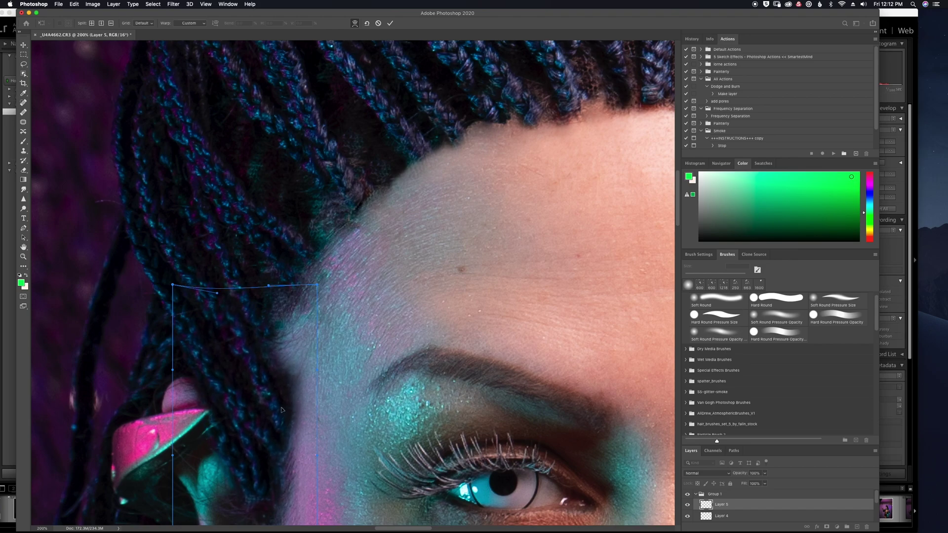
{"action": "left_click_drag", "start_coordinate": [283, 410], "coordinate": [272, 395]}
{"action": "left_click_drag", "start_coordinate": [224, 313], "coordinate": [218, 310]}
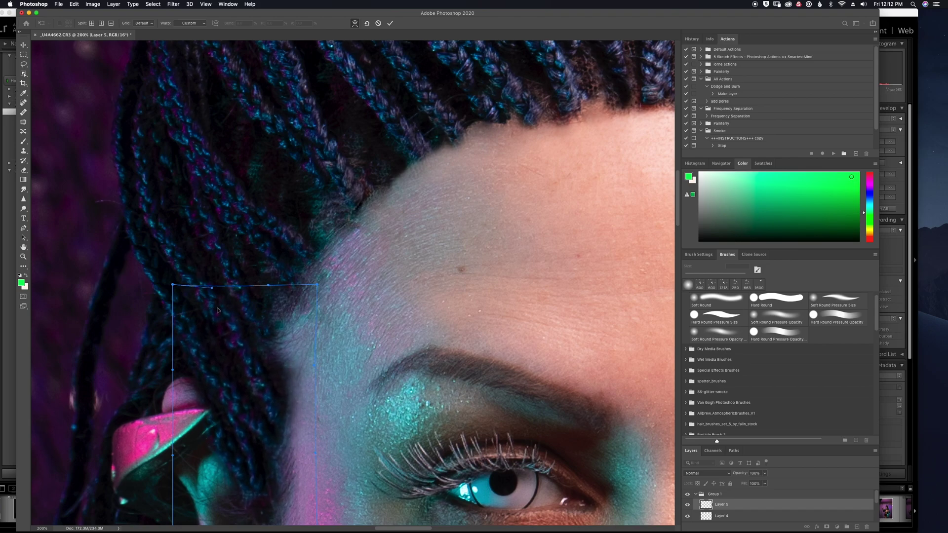
{"action": "key", "text": "Return"}
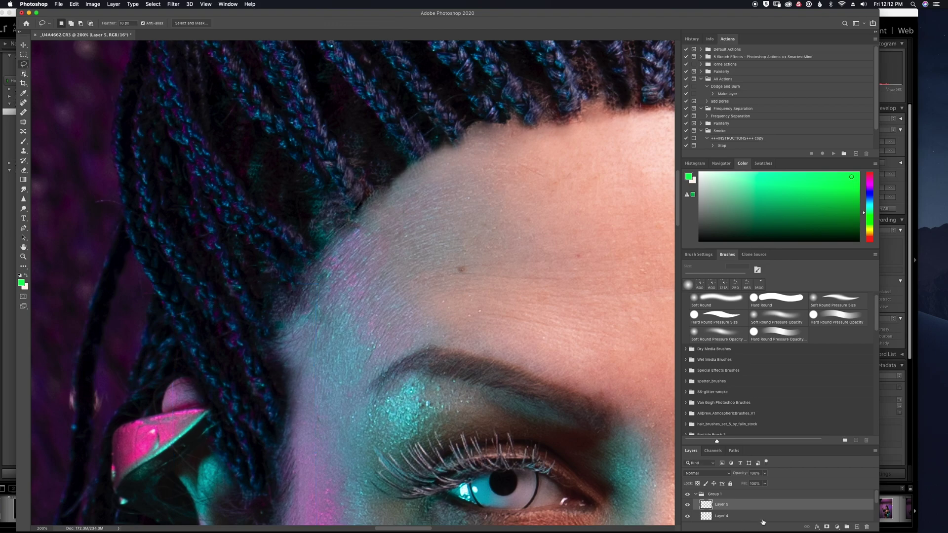
{"action": "left_click", "coordinate": [827, 527]}
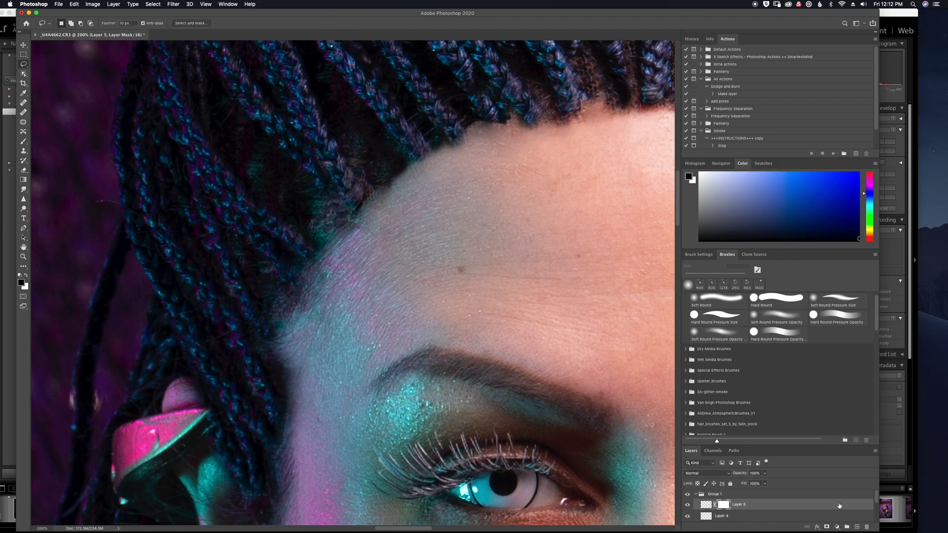
{"action": "key", "text": "b"}
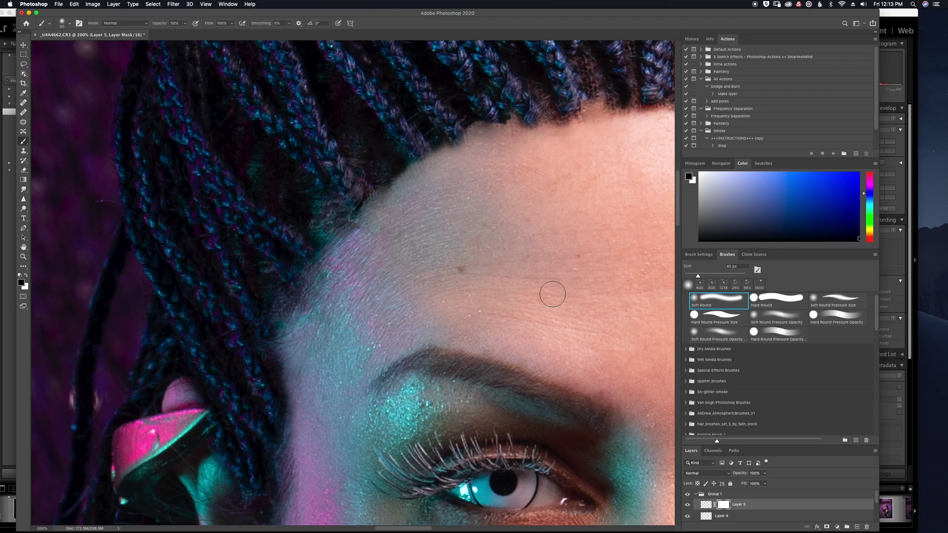
View the whole portrait and hide Group 1 to compare it with the unretouched hair.
{"action": "key", "text": "super+0"}
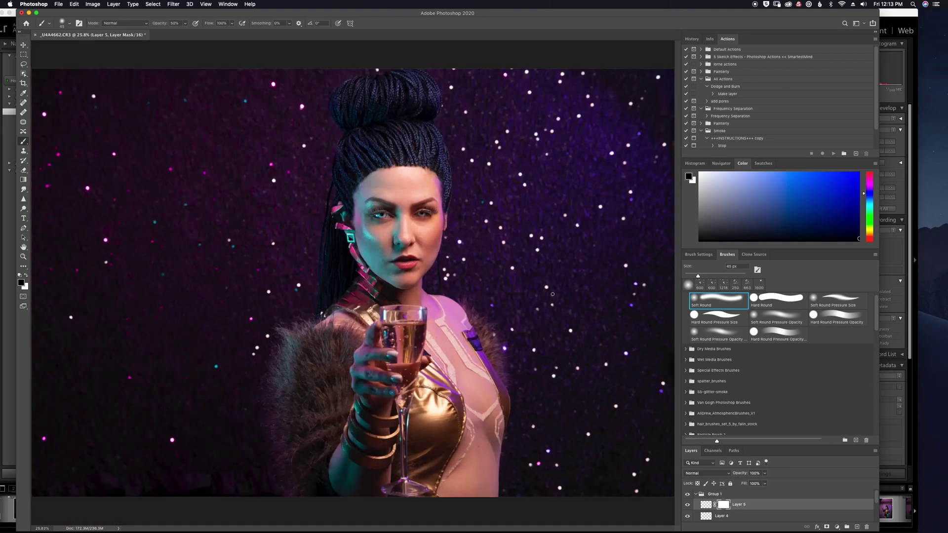
{"action": "left_click", "coordinate": [686, 495]}
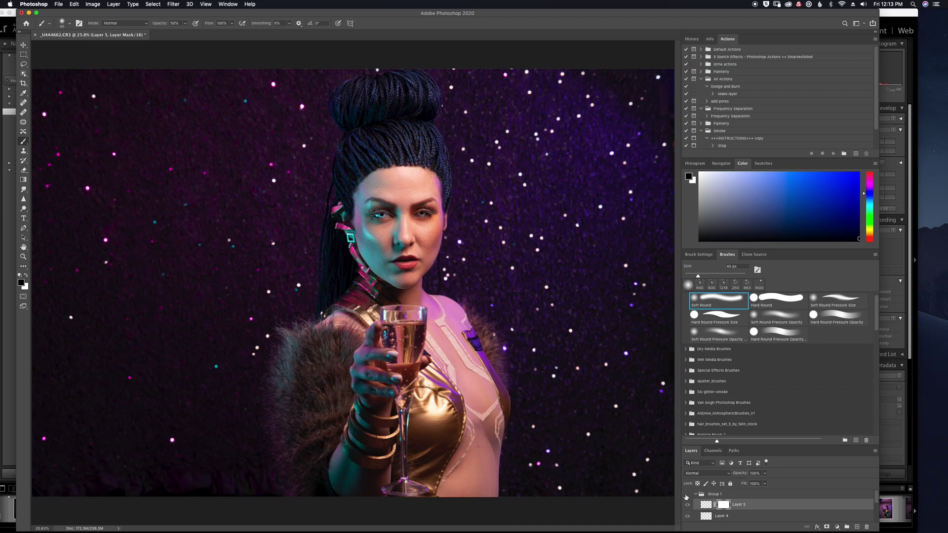